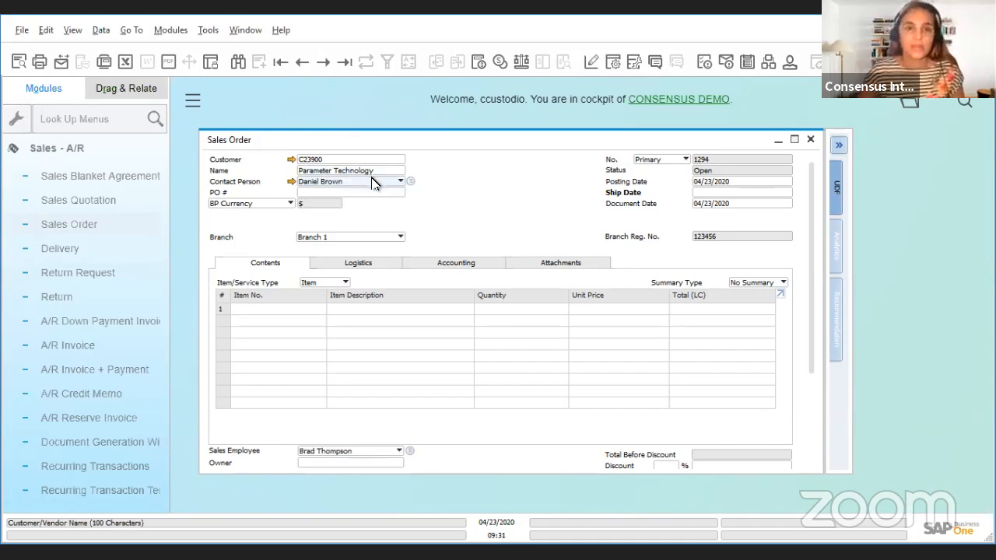
Step: Add the item 486 KIT to the first line of the sales order
left_click(318, 310)
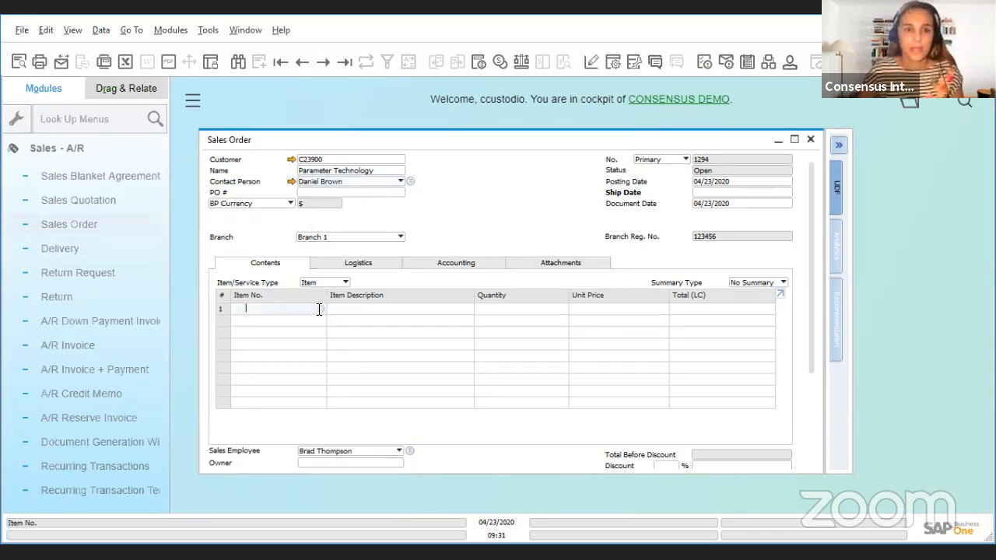
left_click(322, 310)
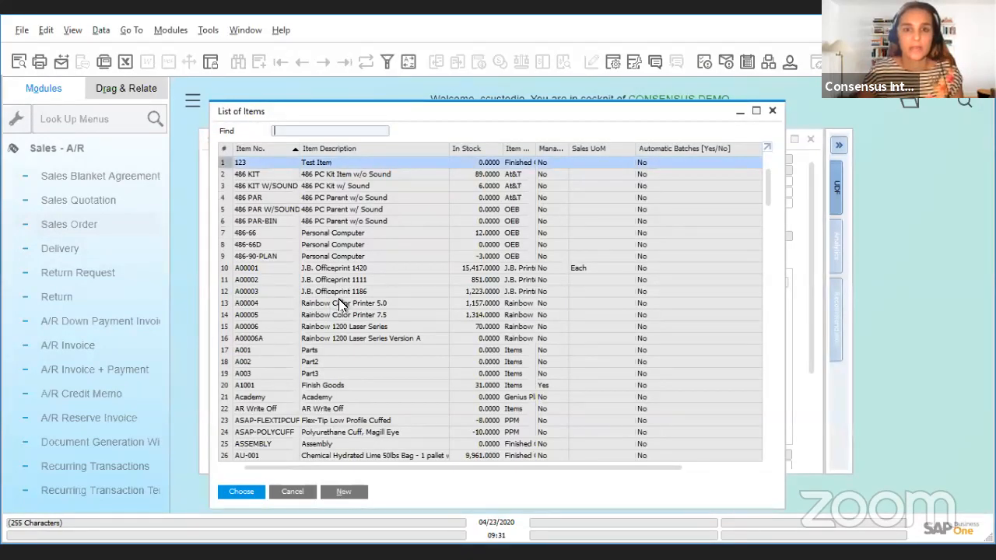
left_click(249, 174)
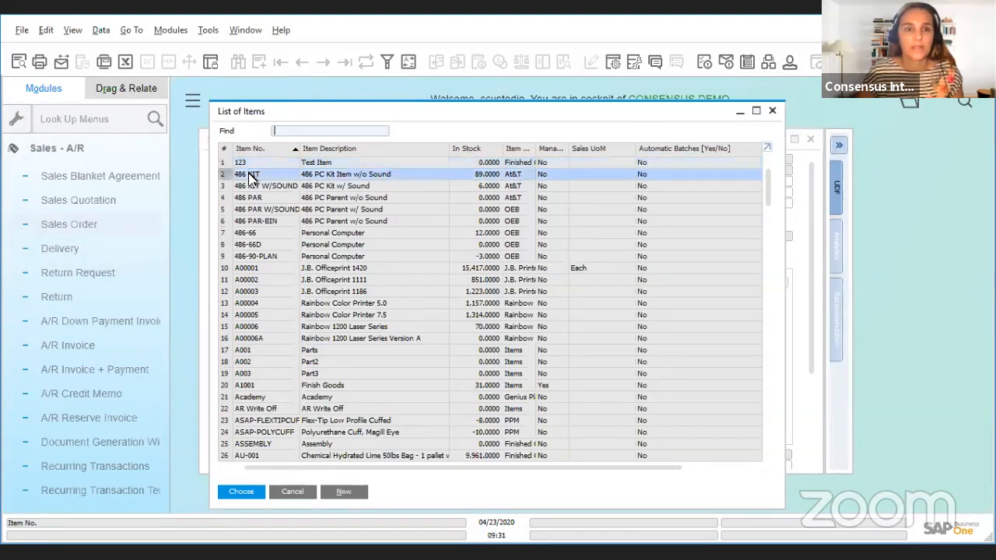
left_click(242, 493)
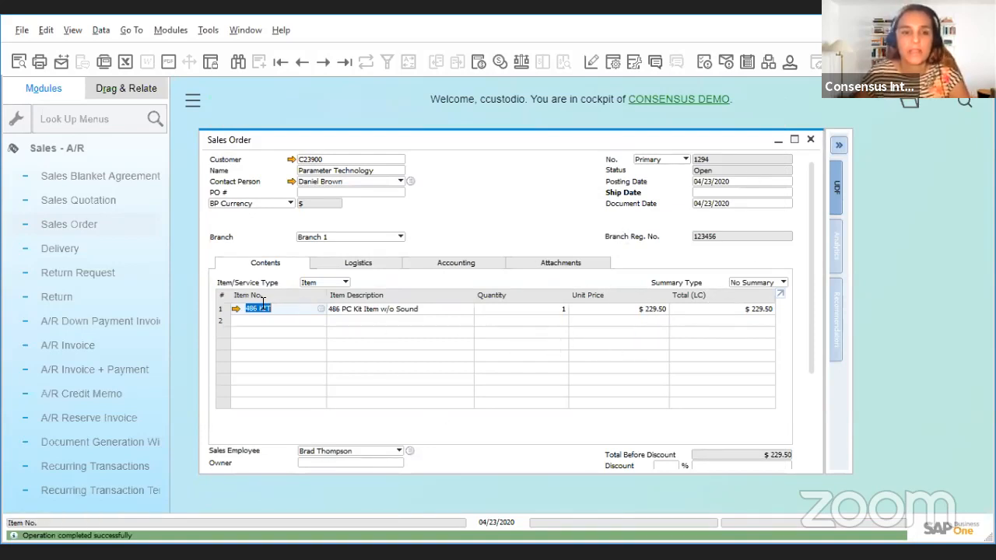
mouse_move(280, 313)
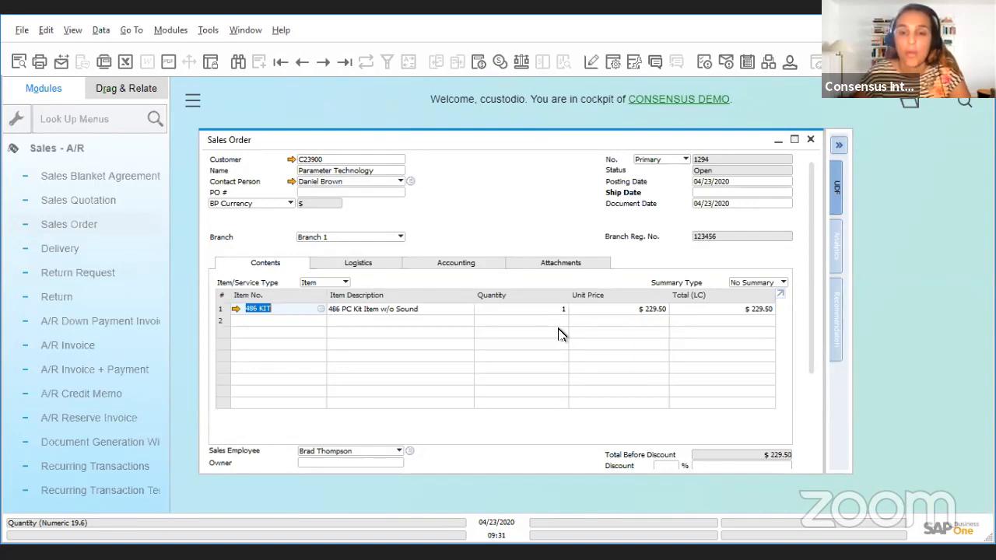
Step: Make the Whse column visible in the table format settings of the sales order form
left_click(613, 64)
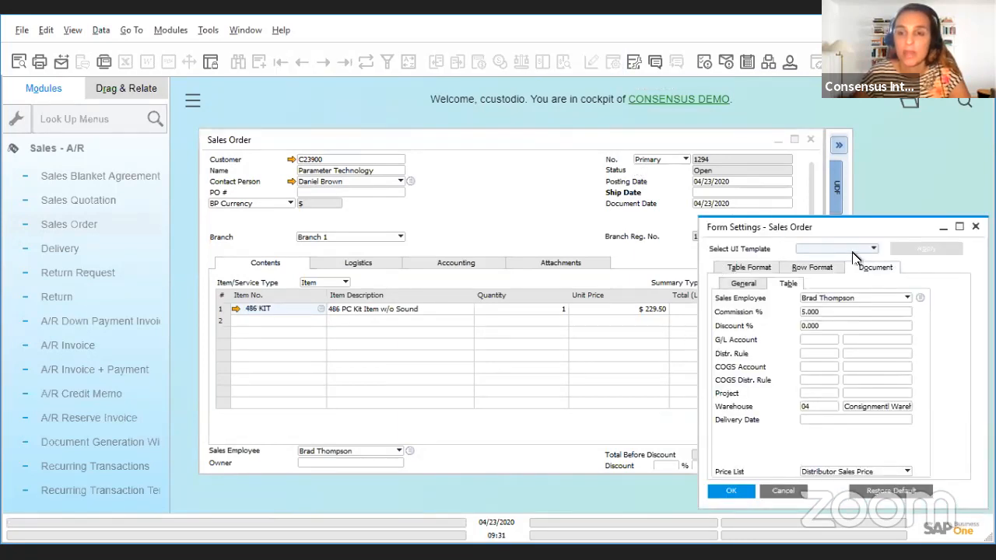
left_click(745, 268)
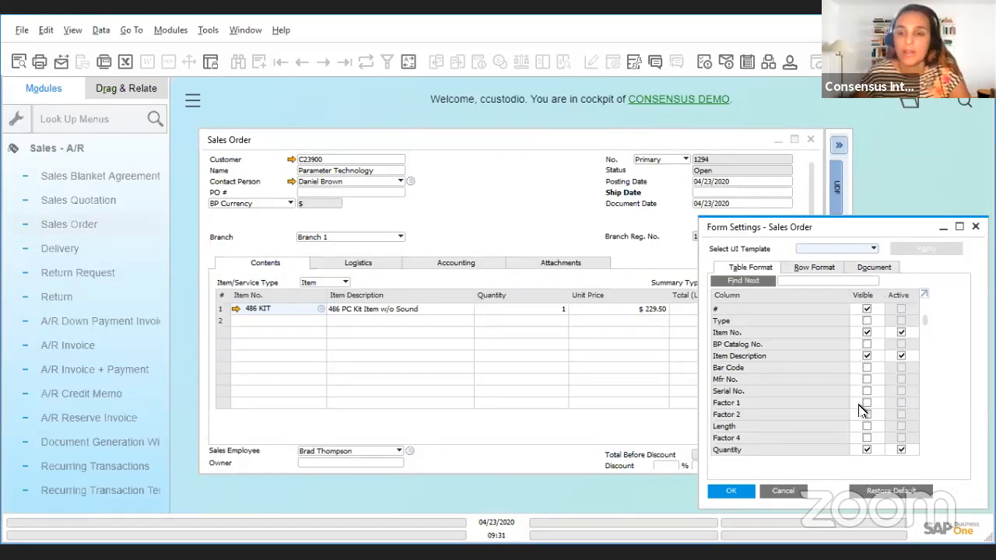
scroll(862, 427, "down", 2)
scroll(862, 427, "down", 4)
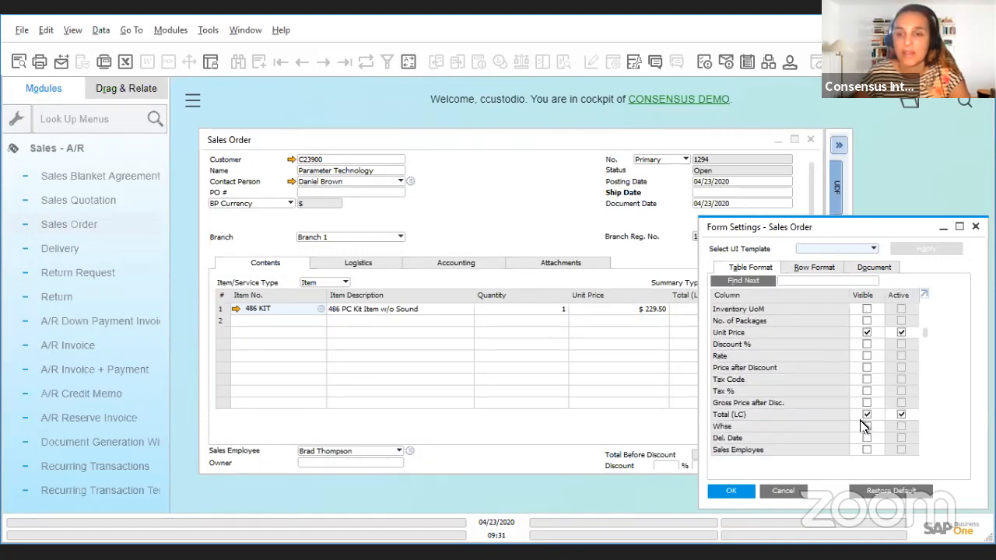
scroll(862, 425, "up", 3)
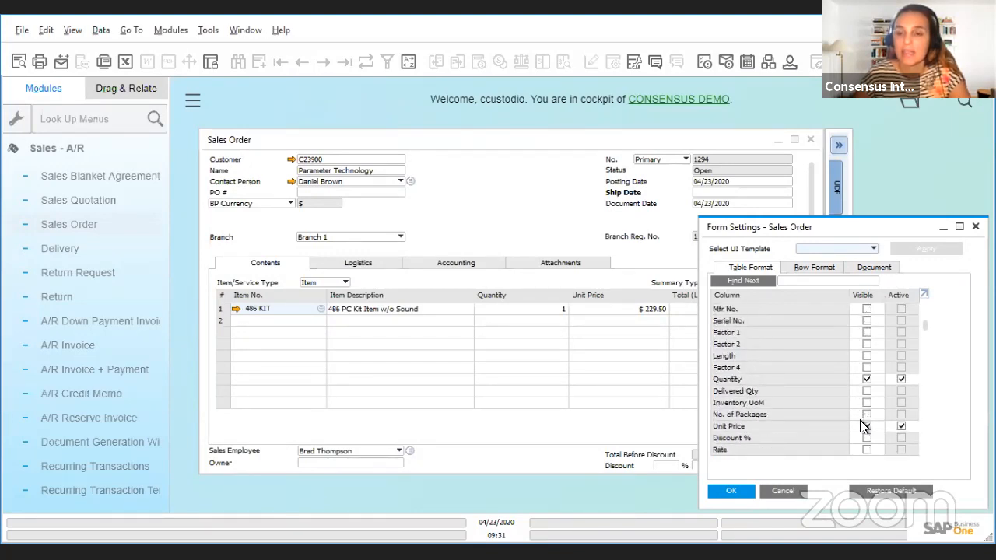
scroll(862, 426, "up", 2)
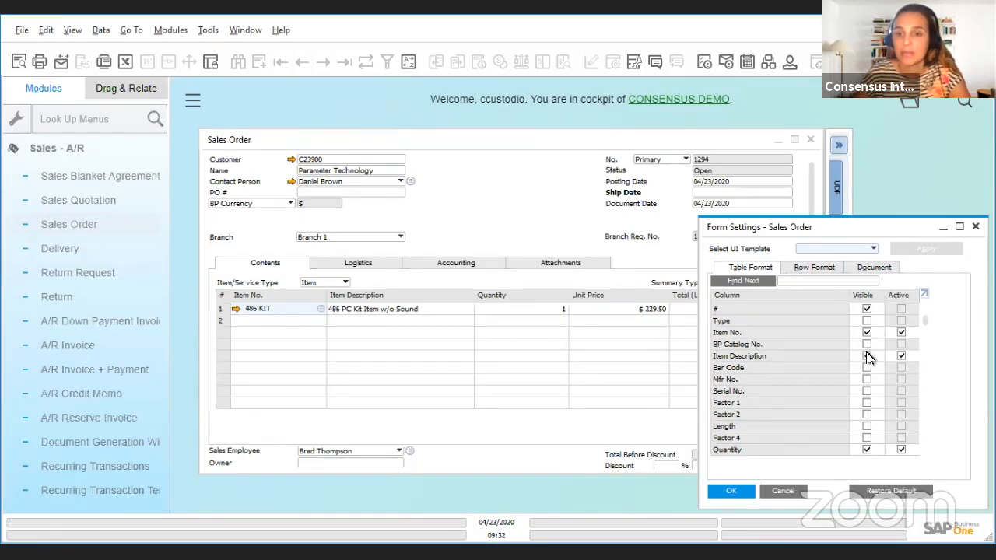
scroll(846, 381, "down", 3)
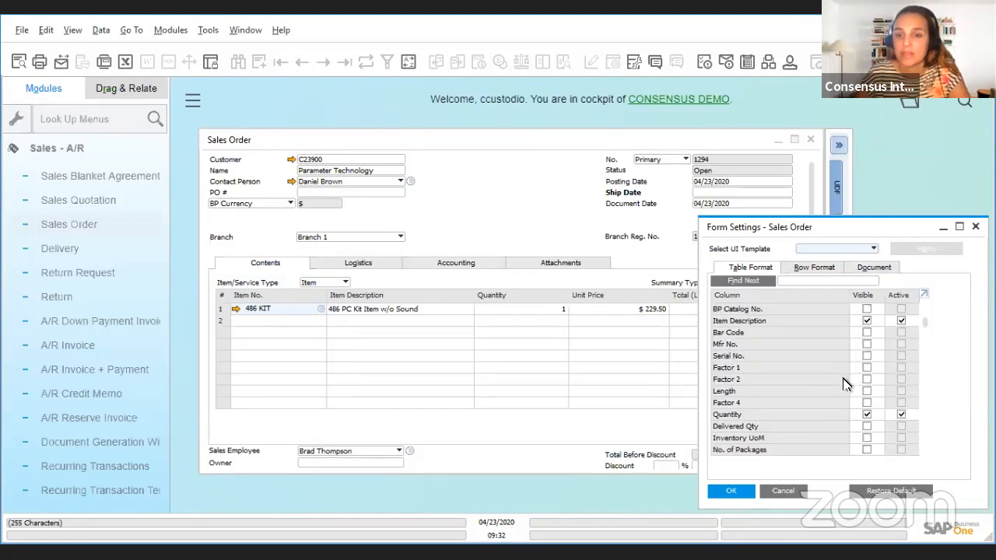
scroll(798, 408, "down", 3)
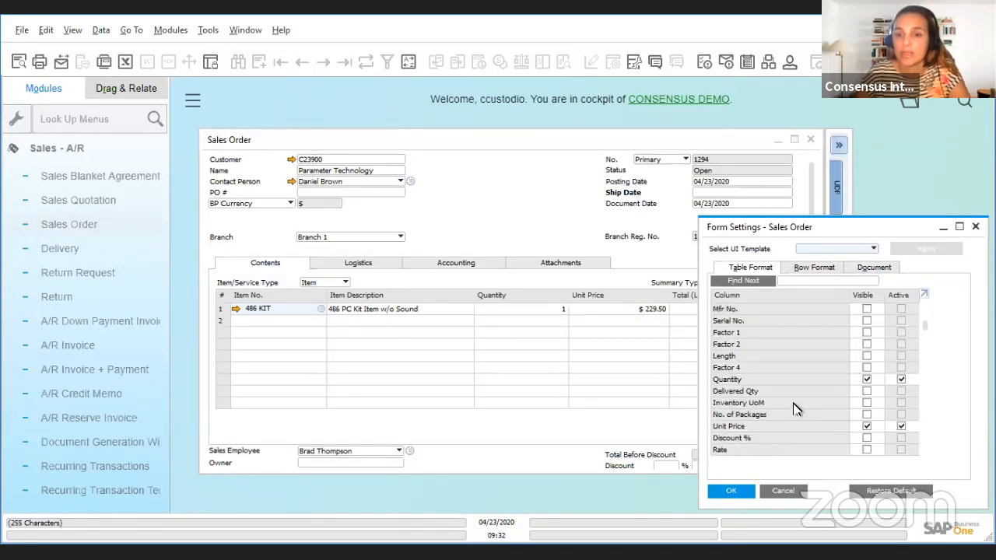
scroll(796, 409, "down", 1)
scroll(797, 409, "down", 3)
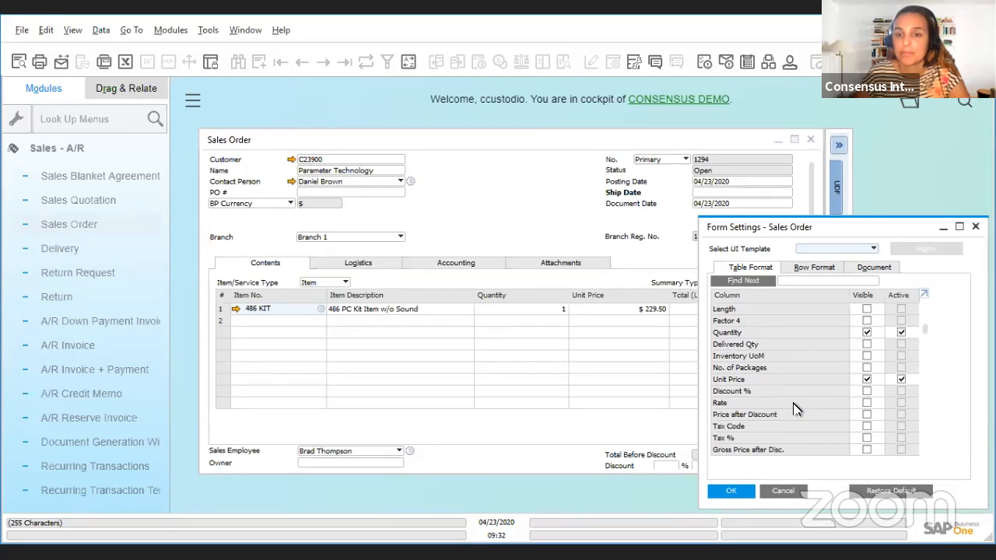
scroll(797, 409, "down", 5)
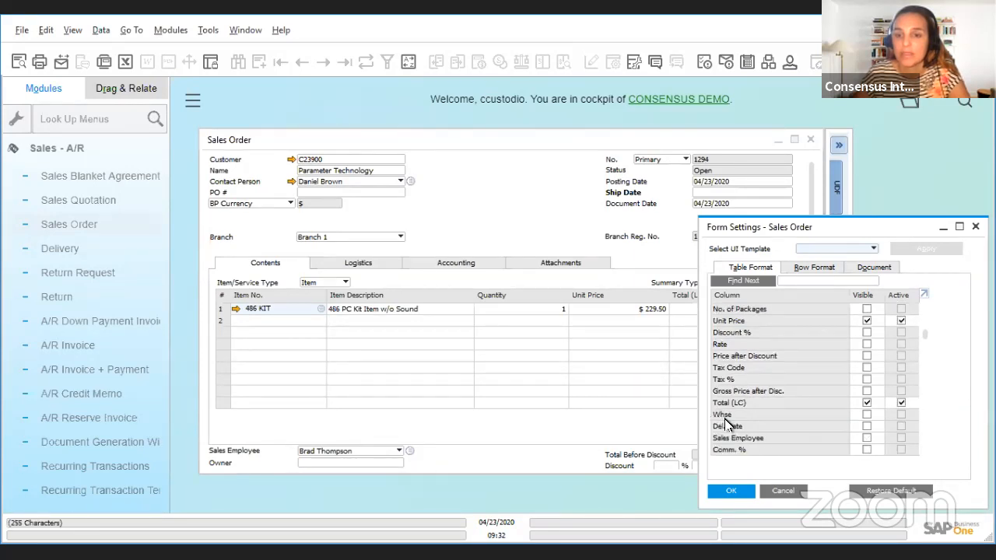
left_click(866, 415)
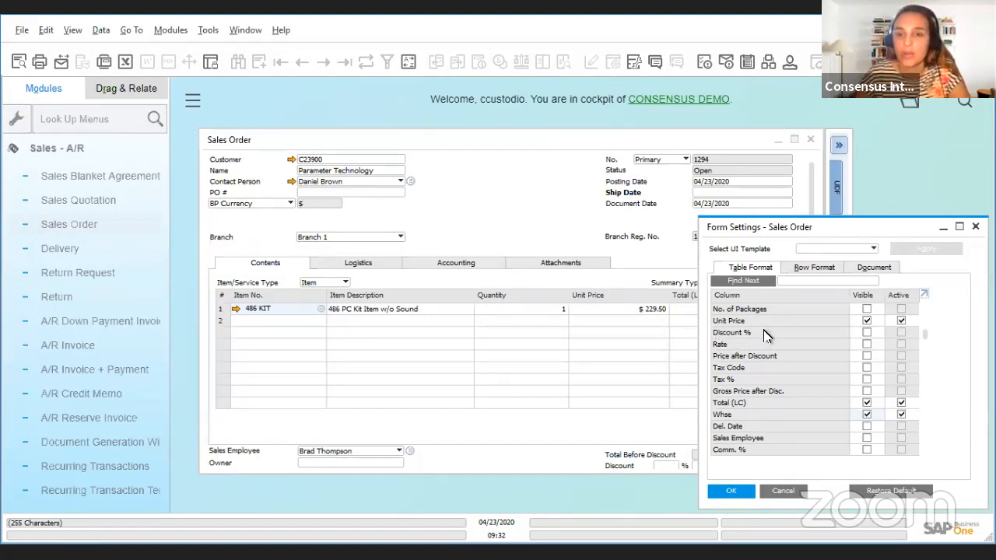
Step: Make the Discount % column visible as well and apply the form settings to the order lines
left_click(867, 333)
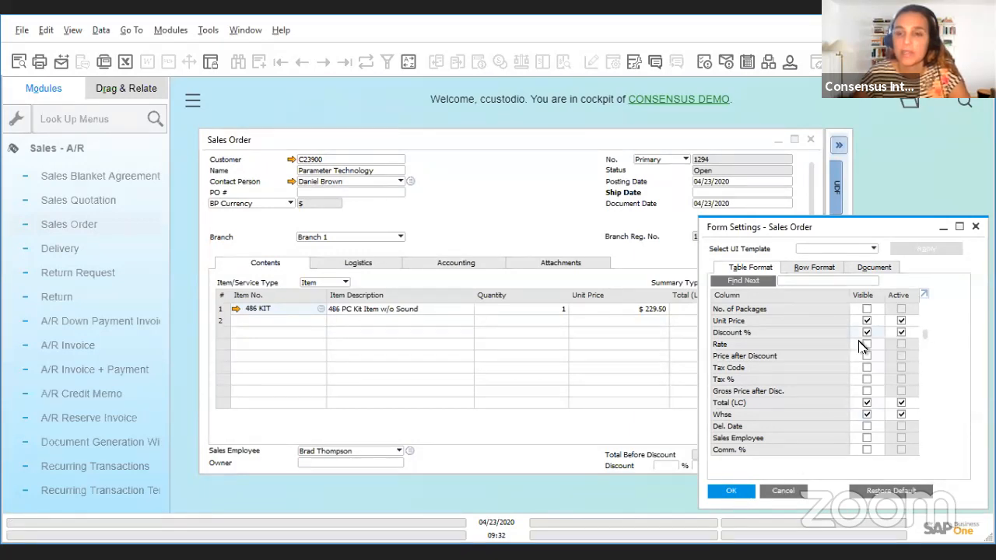
left_click(733, 491)
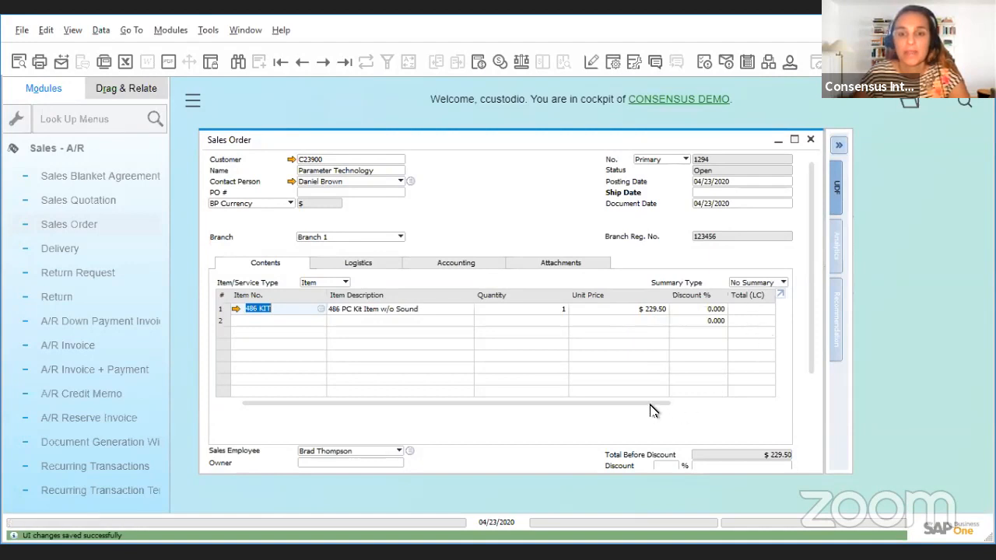
left_click_drag(661, 405, 753, 403)
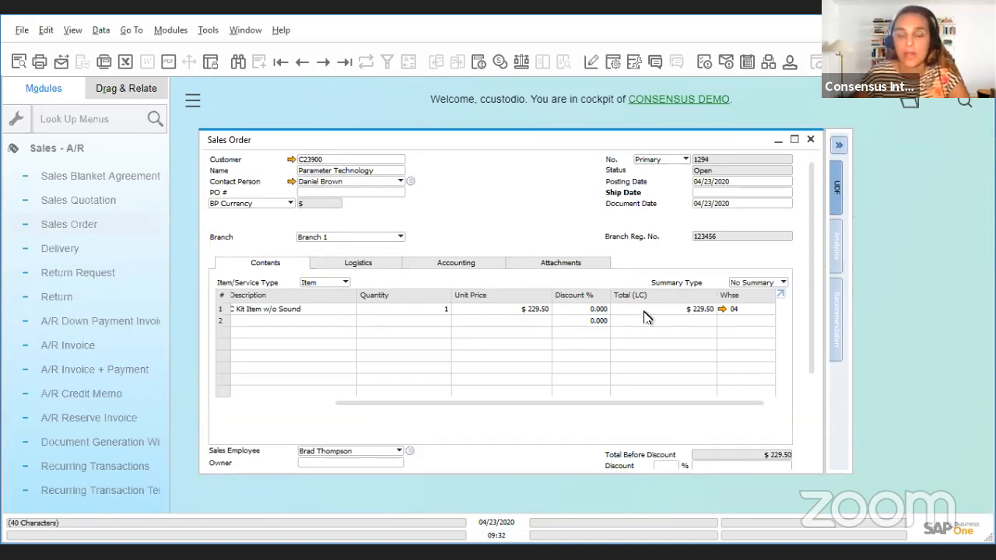
Step: Hide the Discount % column in the sales order's table format settings and apply the change
left_click(614, 66)
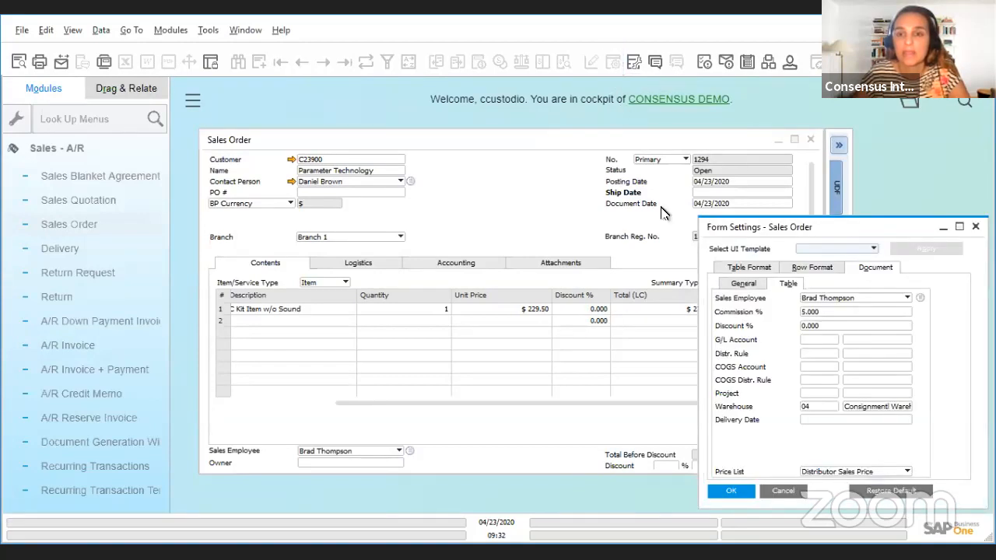
left_click(743, 268)
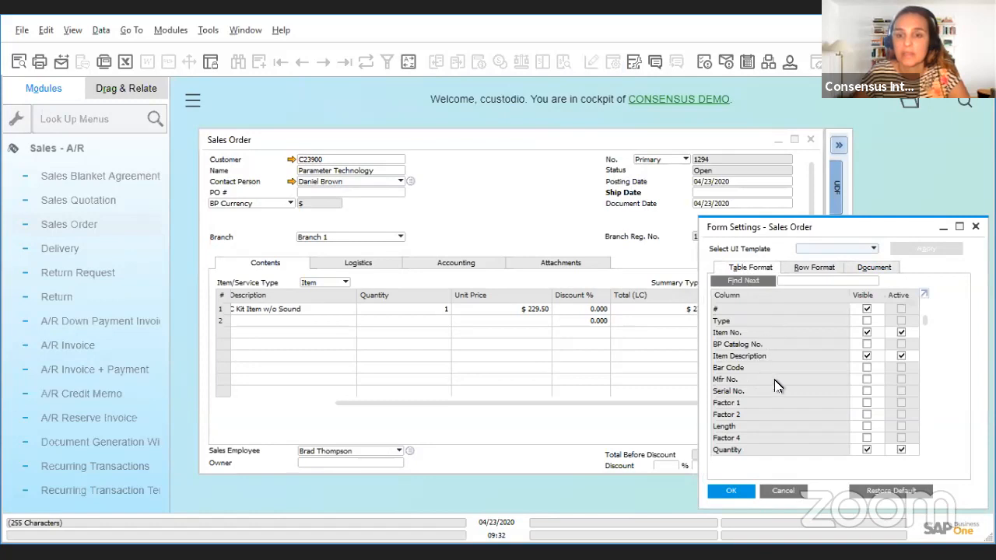
scroll(801, 391, "down", 3)
scroll(803, 391, "up", 3)
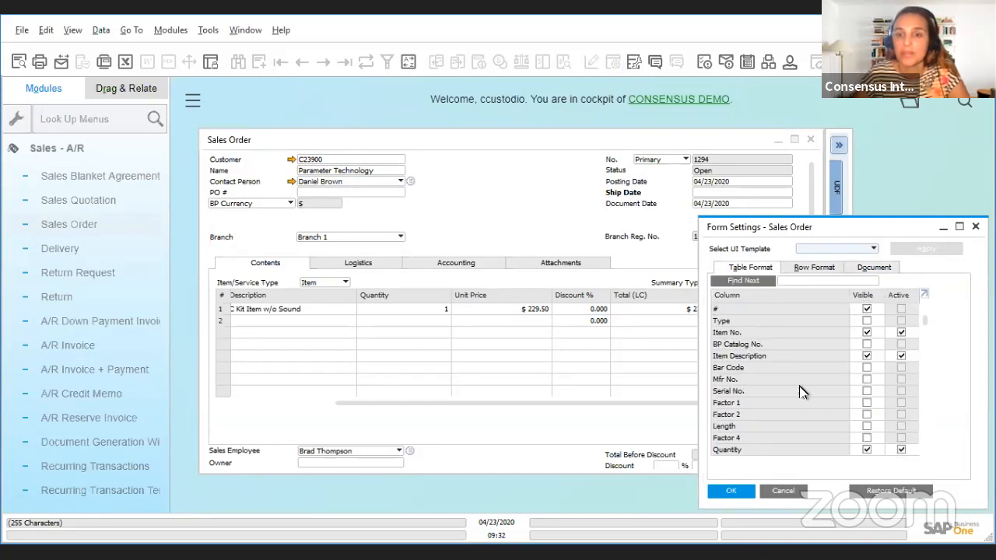
scroll(801, 392, "down", 7)
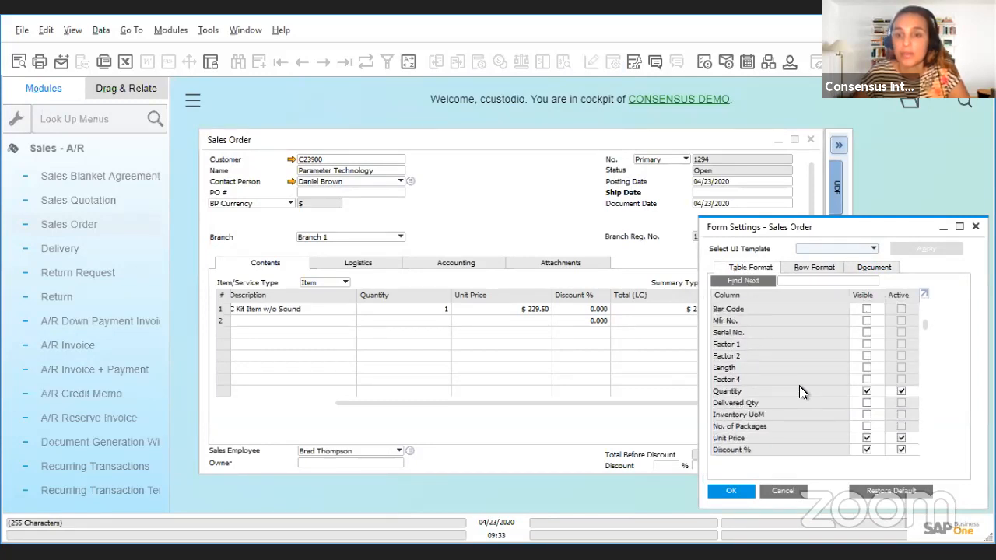
left_click(867, 426)
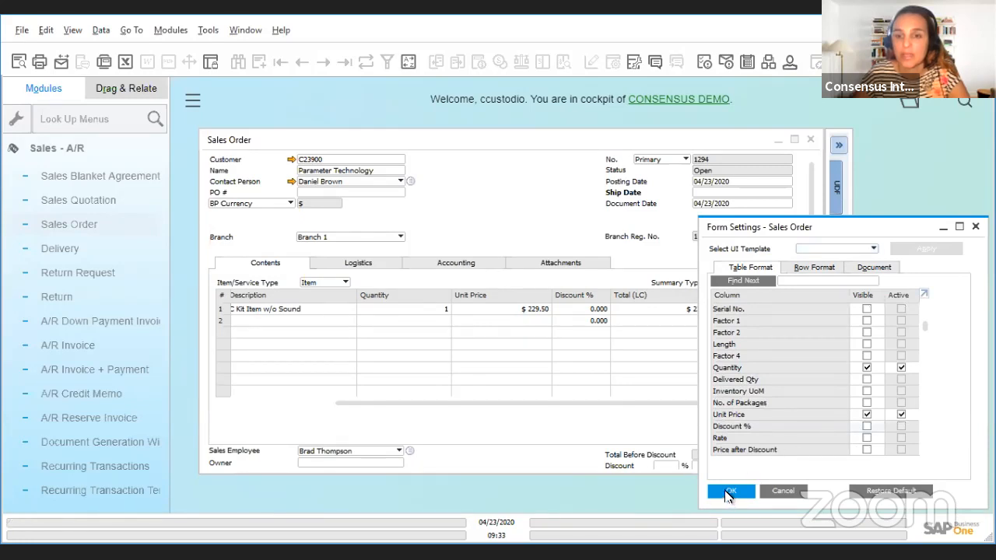
left_click(728, 493)
Step: Set the Total (LC) of the 486 KIT line to 226
left_click(761, 312)
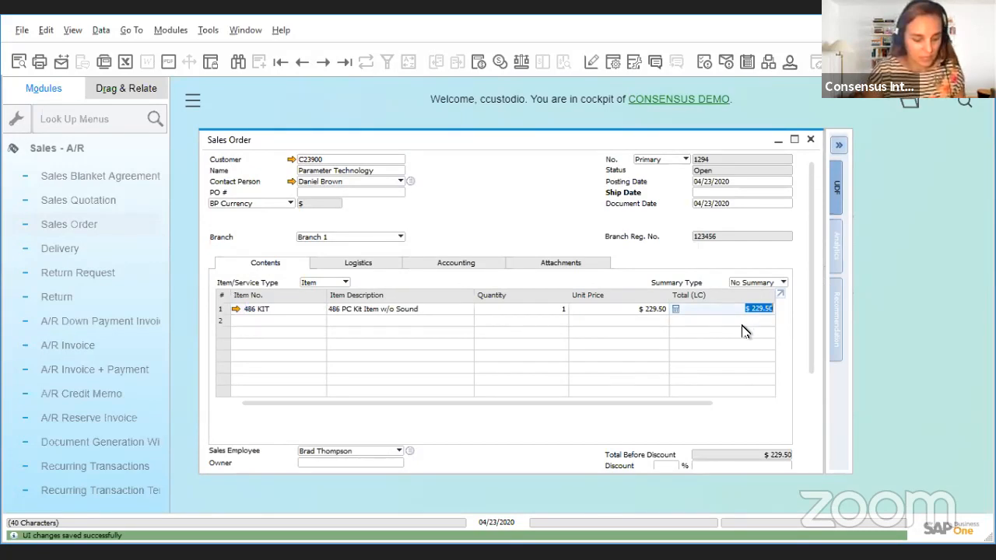
type("226")
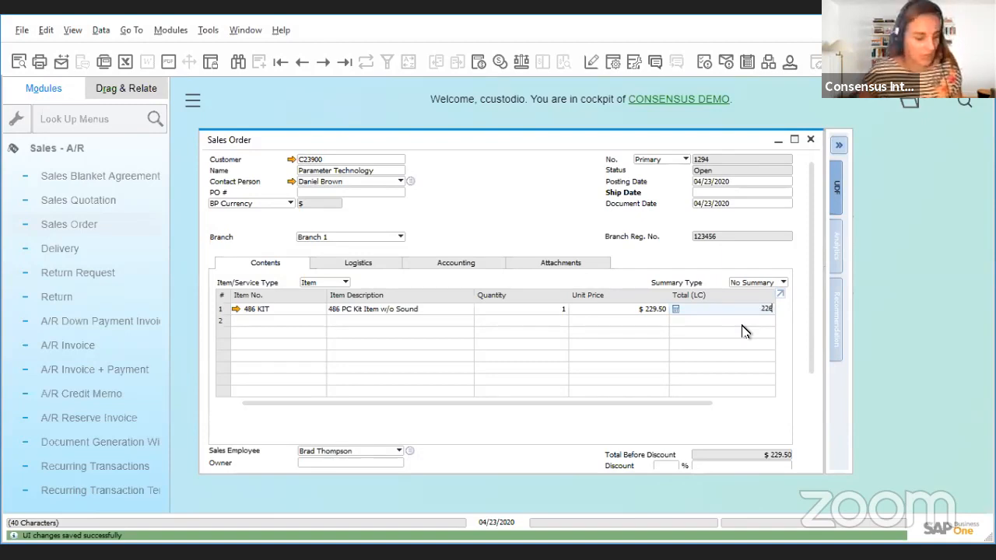
key("Tab")
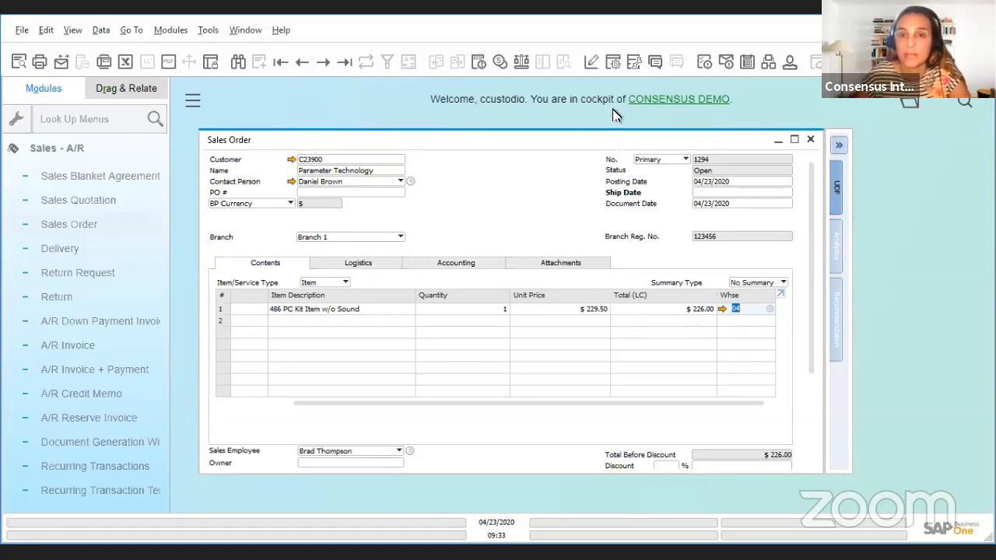
Step: Show the Discount % column again through the sales order's table format settings and apply the change
left_click(613, 62)
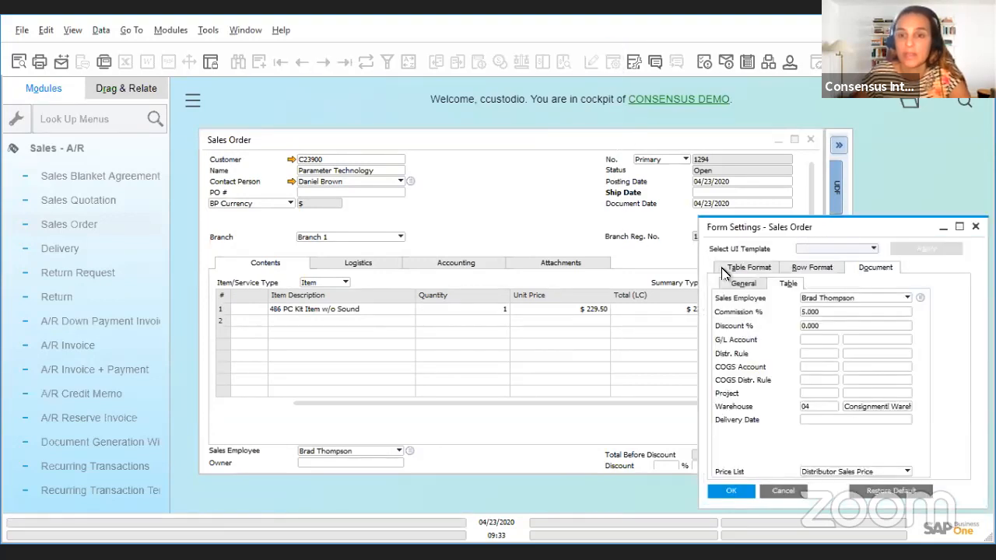
left_click(736, 269)
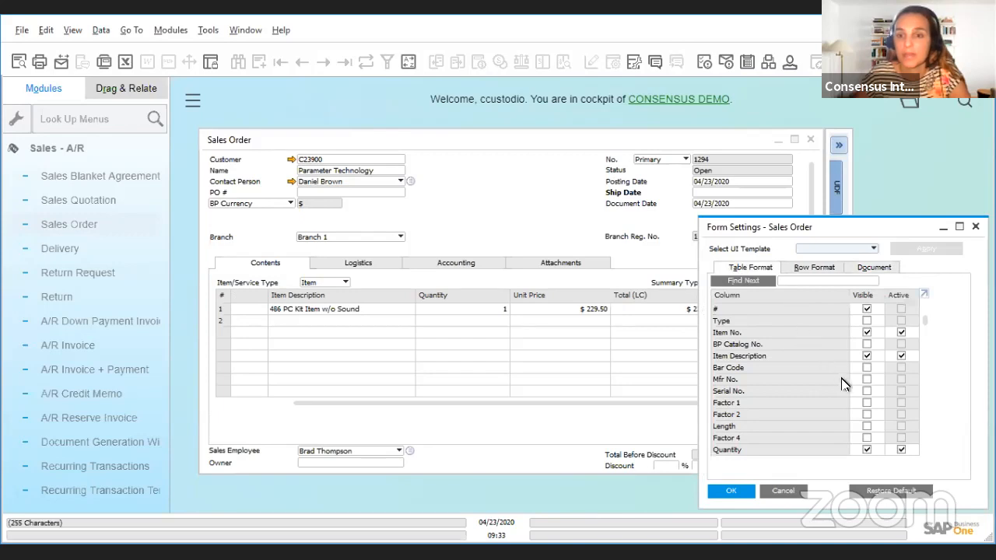
scroll(882, 378, "down", 3)
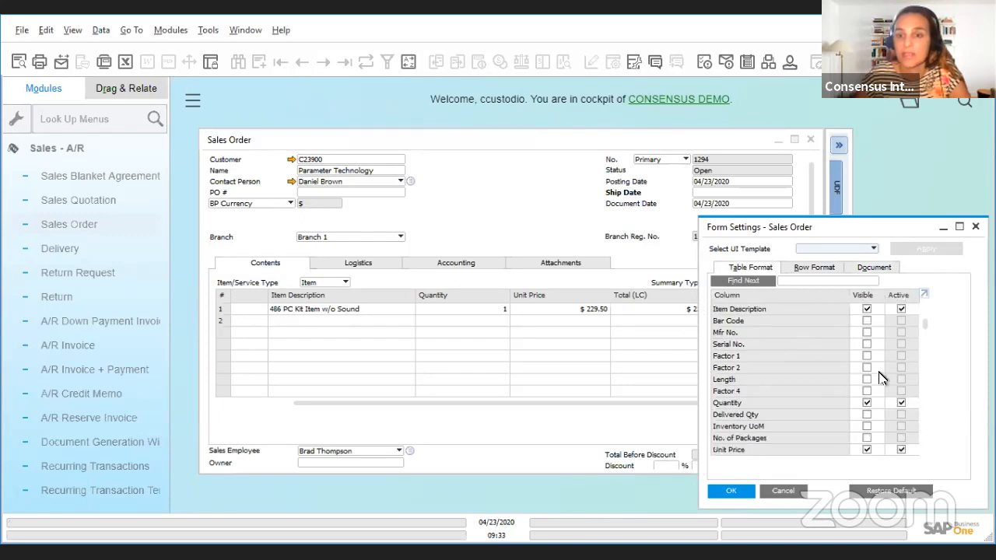
scroll(882, 377, "down", 2)
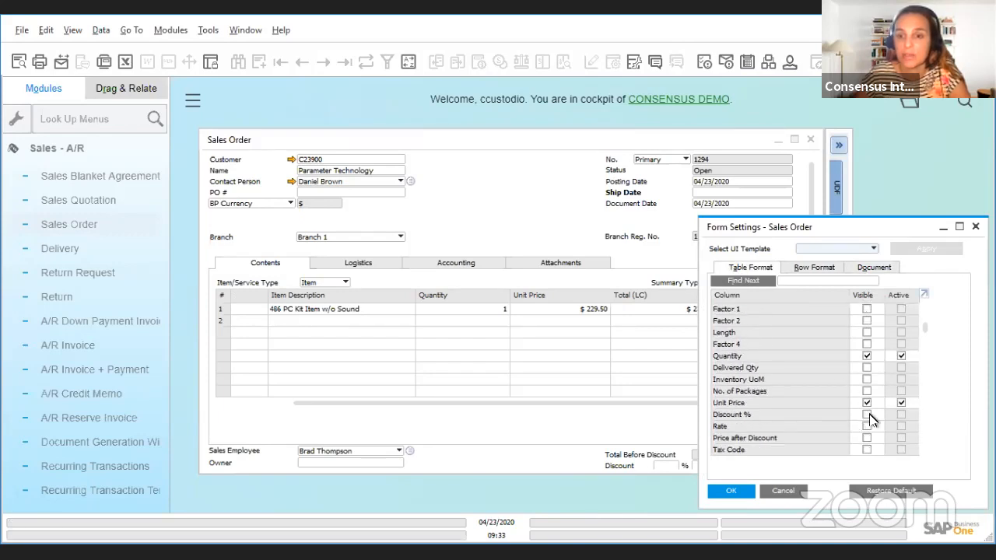
left_click(865, 415)
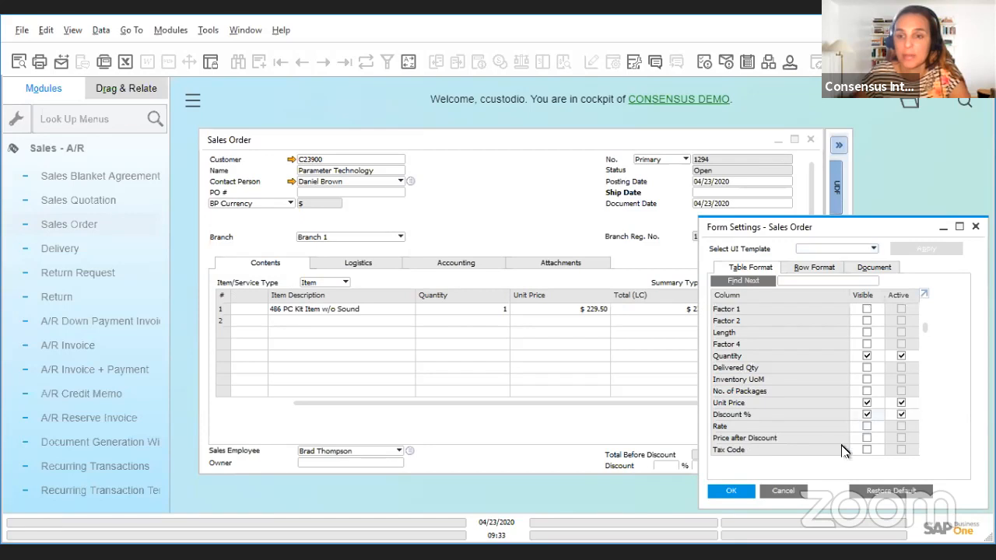
left_click(731, 491)
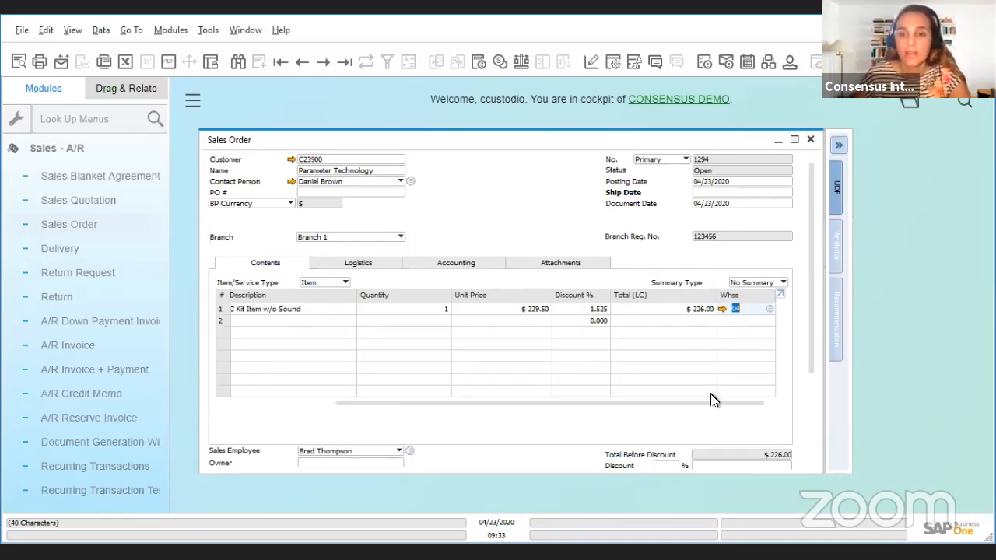
mouse_move(714, 404)
left_mouse_down()
mouse_move(578, 382)
mouse_move(509, 389)
mouse_move(517, 385)
left_mouse_up()
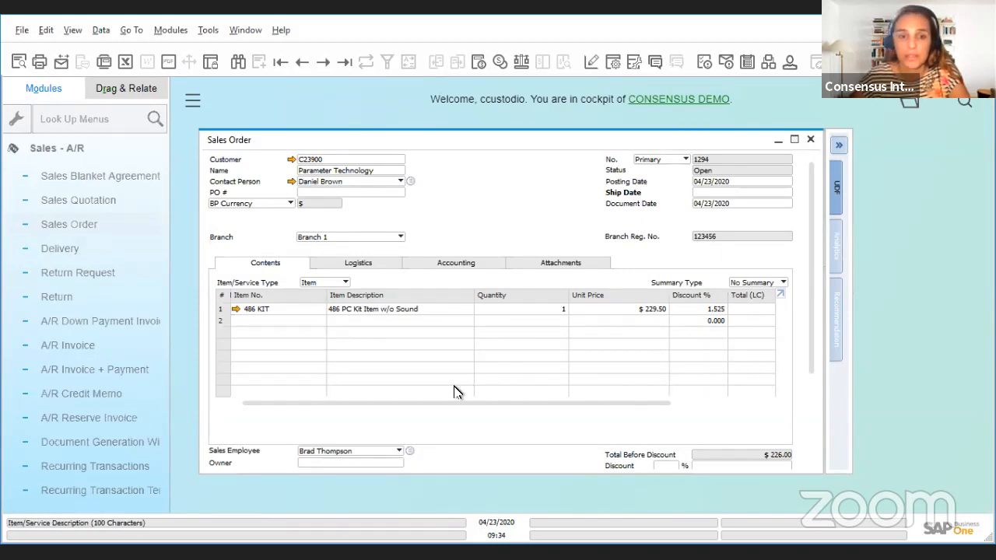
left_click_drag(475, 407, 619, 422)
left_click(743, 310)
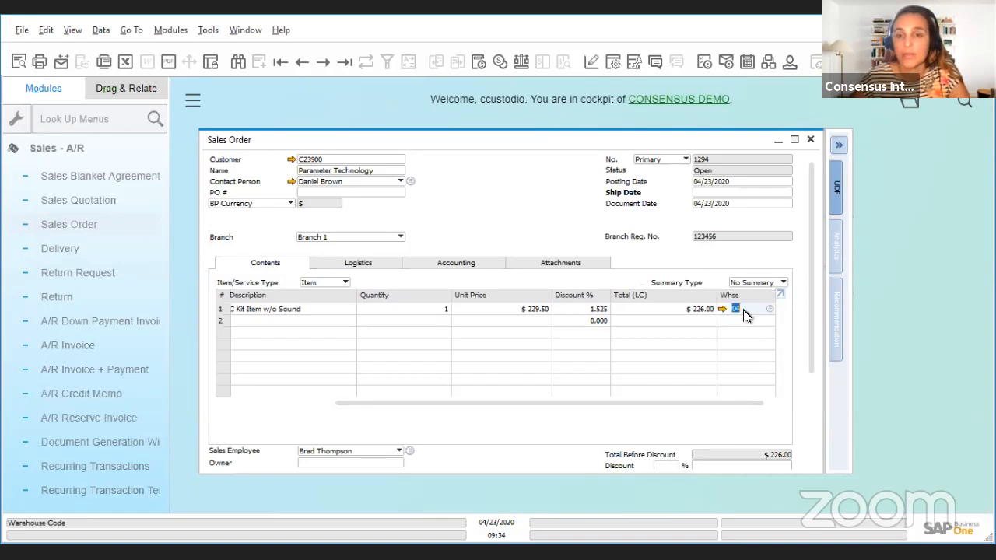
left_click_drag(740, 410, 690, 400)
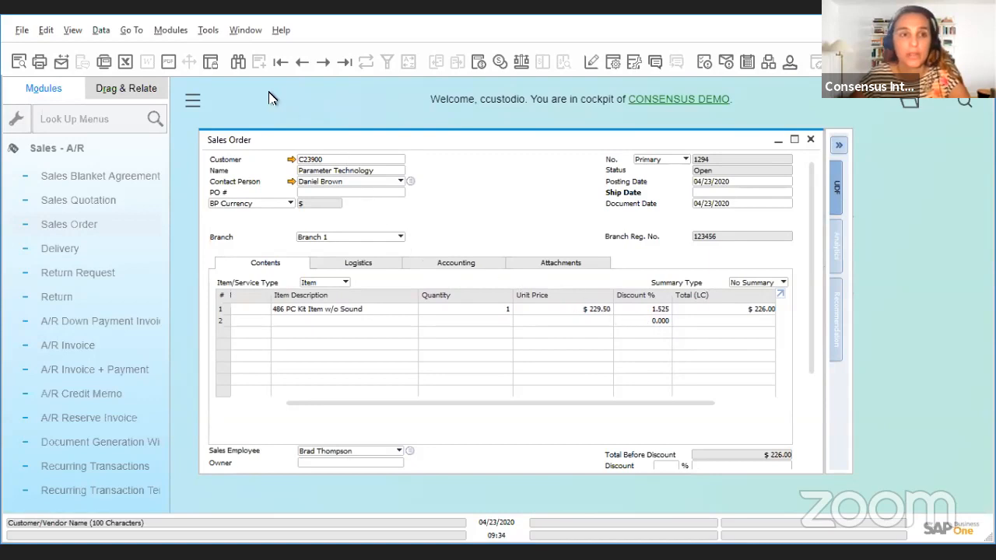
Step: Fit the column widths of the sales order lines table so all columns are shown
left_click(76, 34)
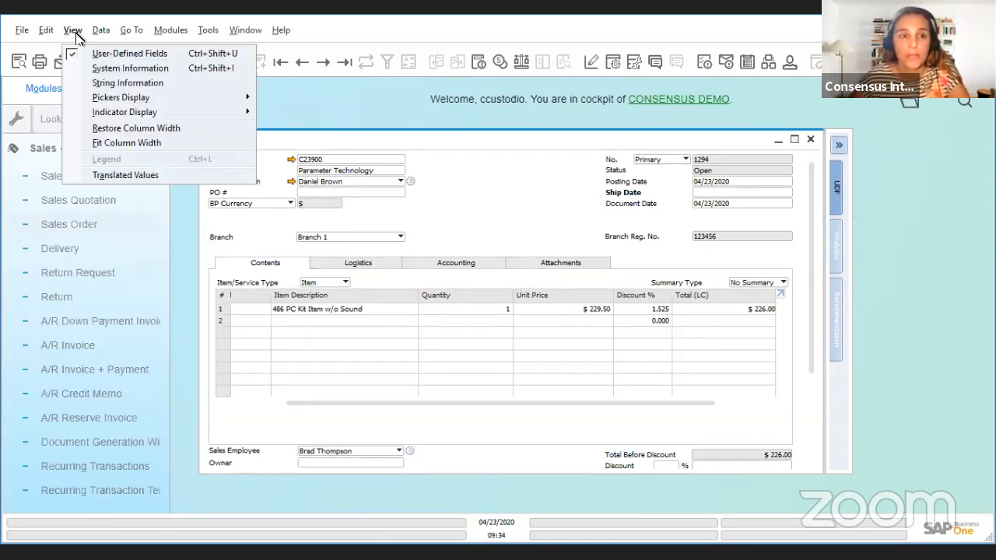
left_click(126, 144)
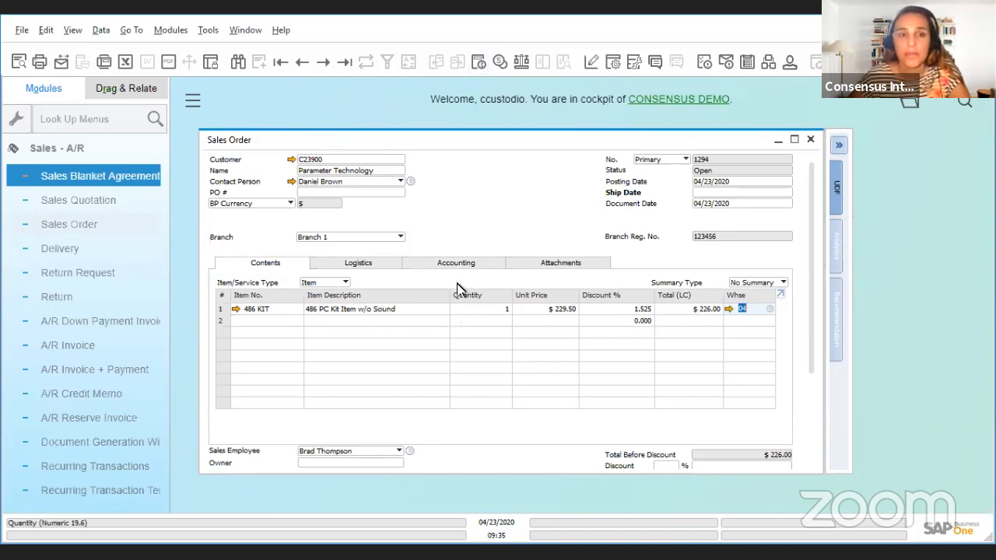
Step: Discard the unsaved order, search for sales orders with customer name "p", then enlarge and reposition the results list
left_click(238, 62)
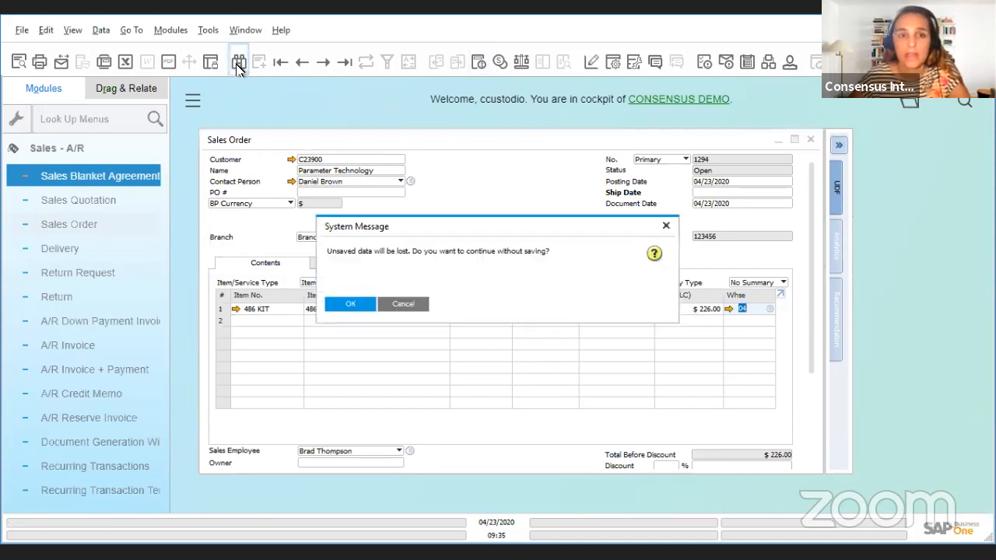
left_click(360, 306)
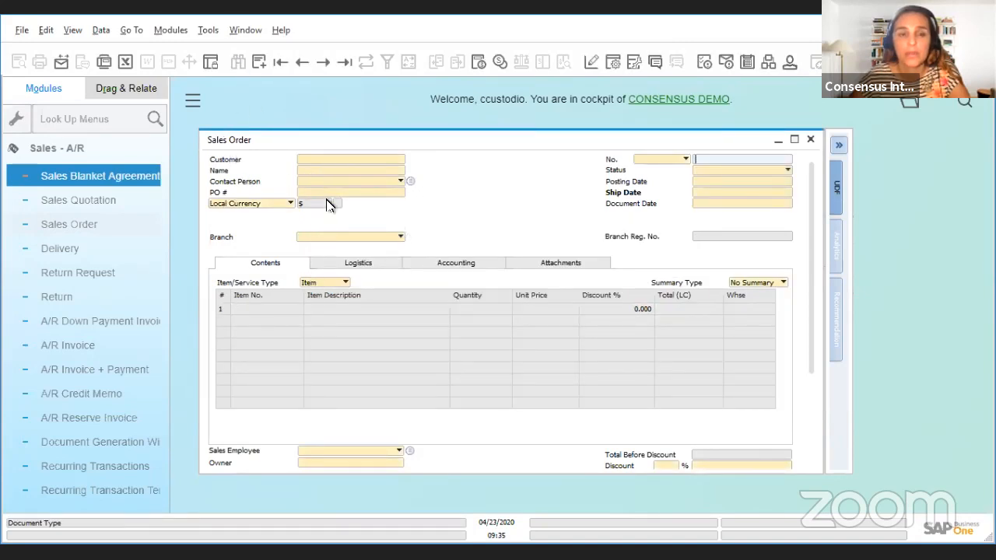
left_click(314, 170)
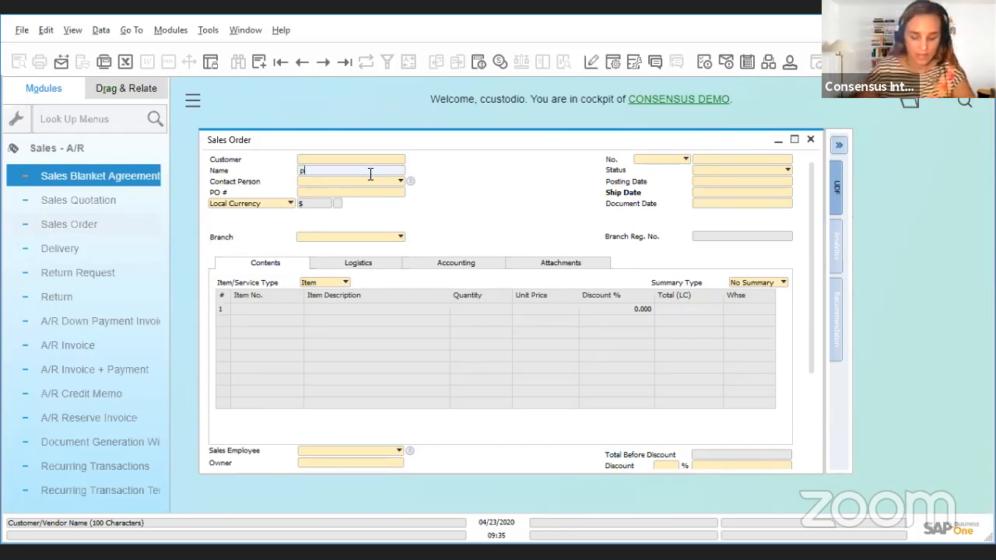
type("p")
key("Tab")
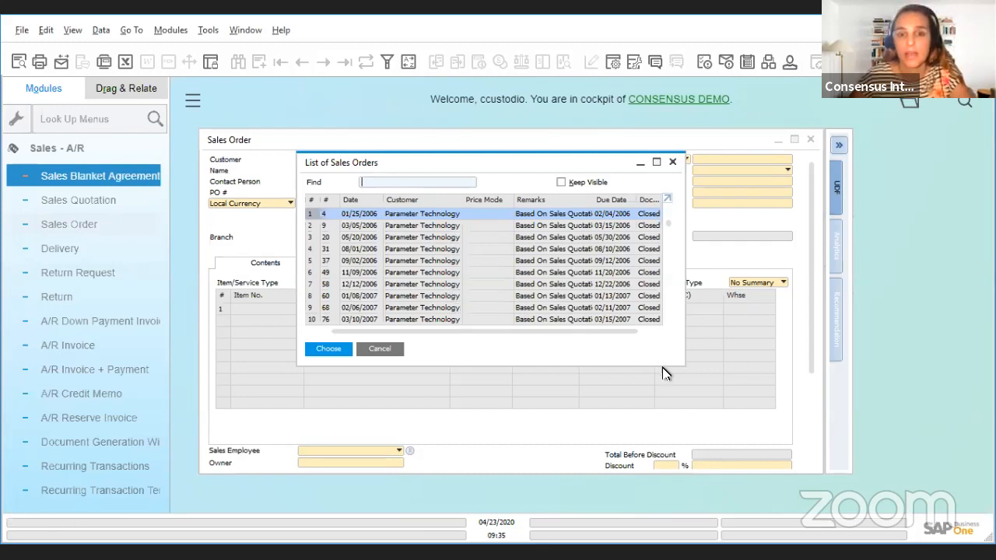
left_click_drag(682, 366, 850, 537)
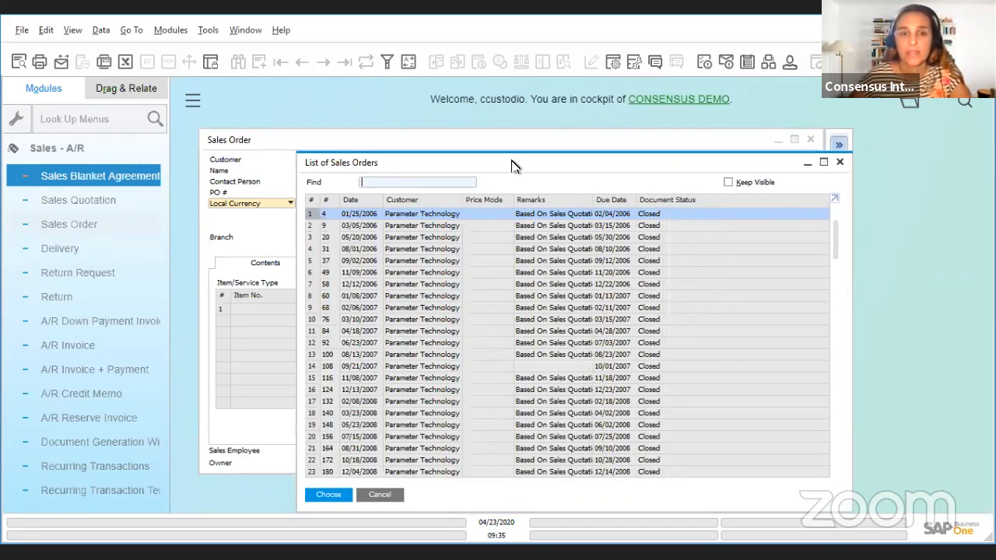
left_click_drag(512, 166, 398, 105)
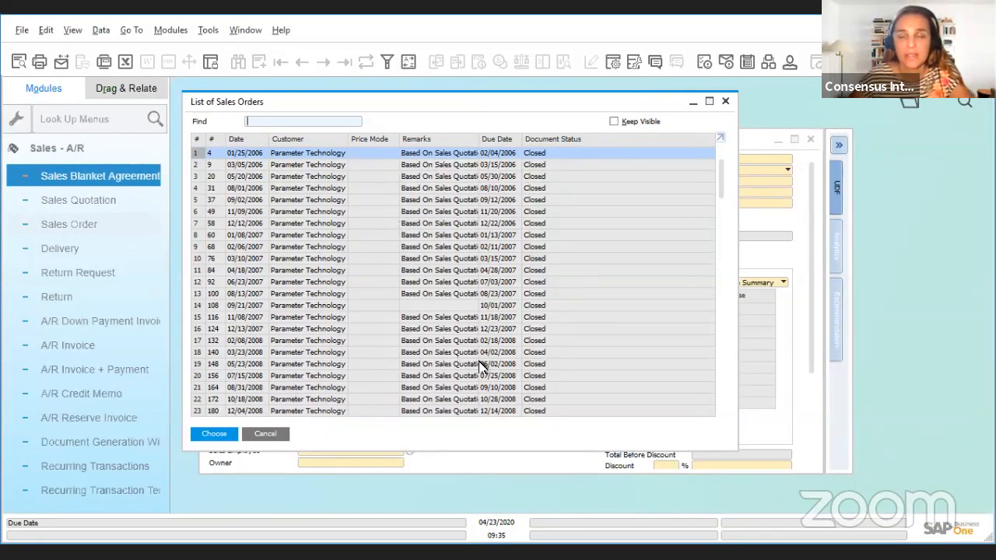
Step: Add the Bill to field as row 8 in the sales orders list settings and save the update
left_click(613, 64)
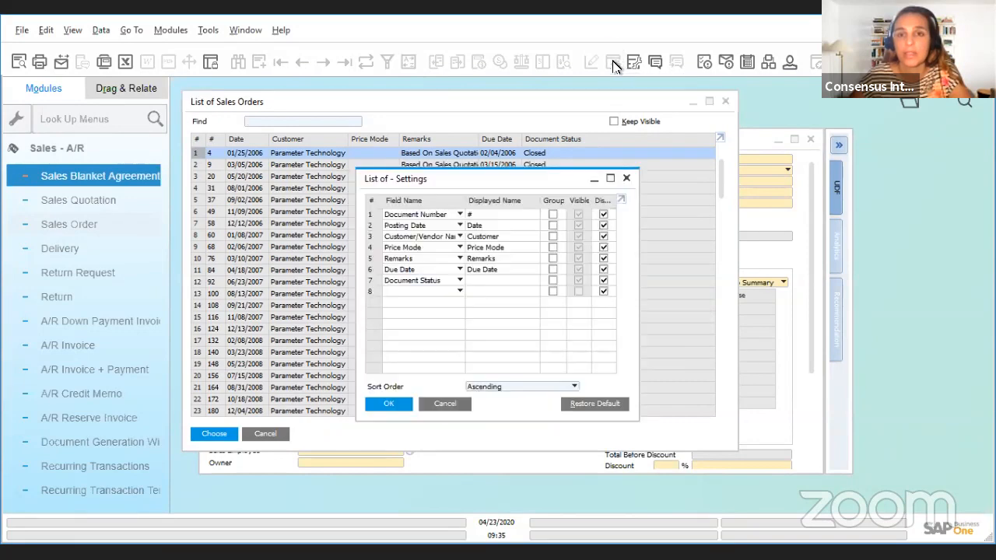
left_click(459, 292)
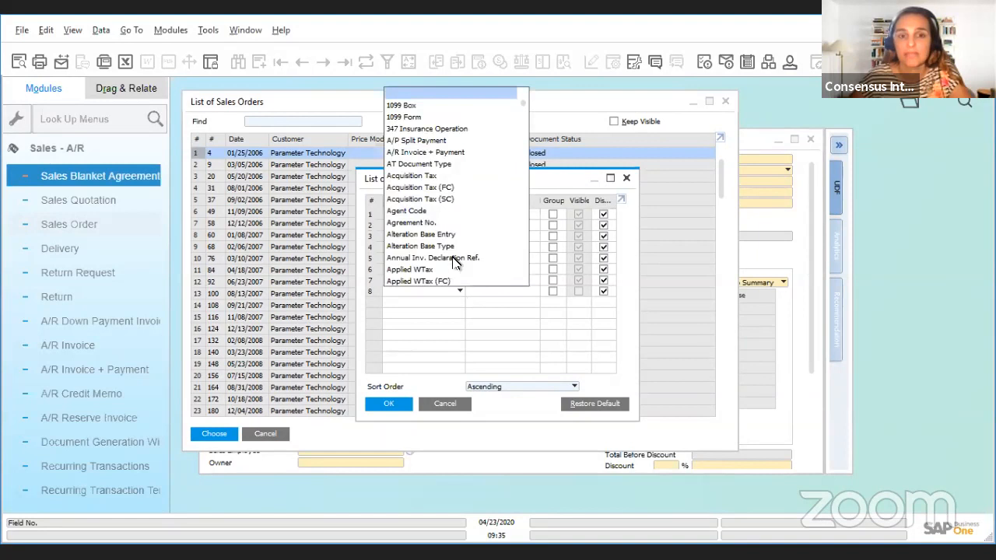
scroll(447, 221, "down", 5)
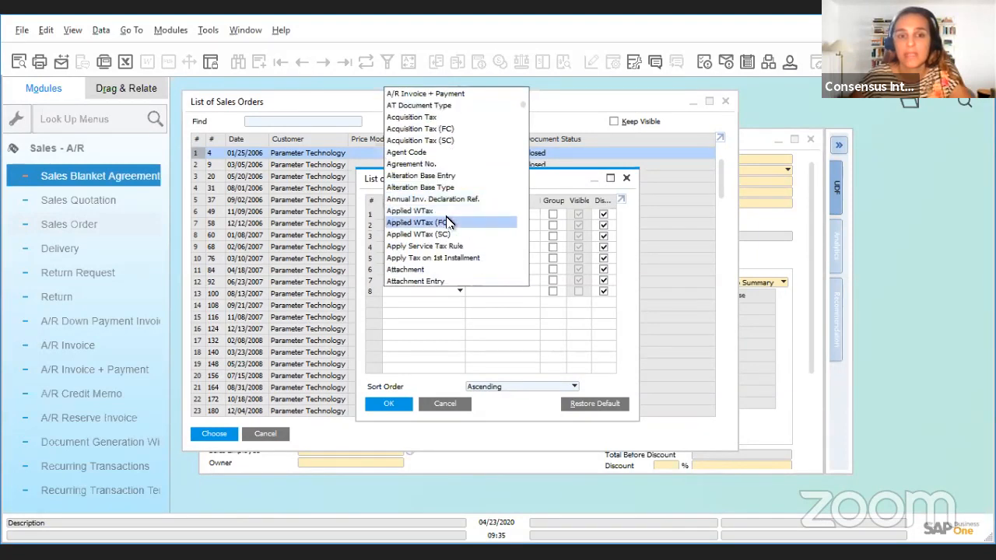
scroll(449, 223, "down", 1)
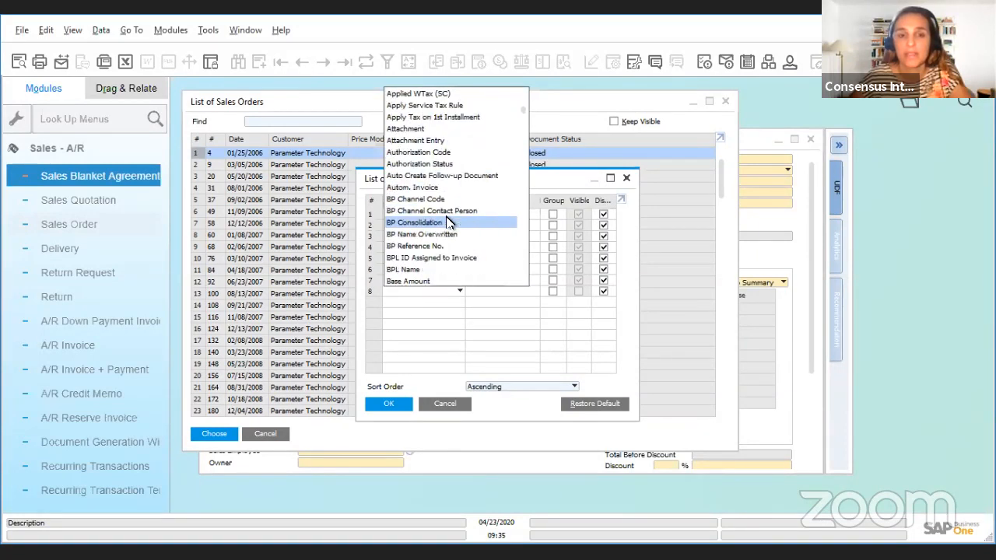
scroll(447, 222, "down", 13)
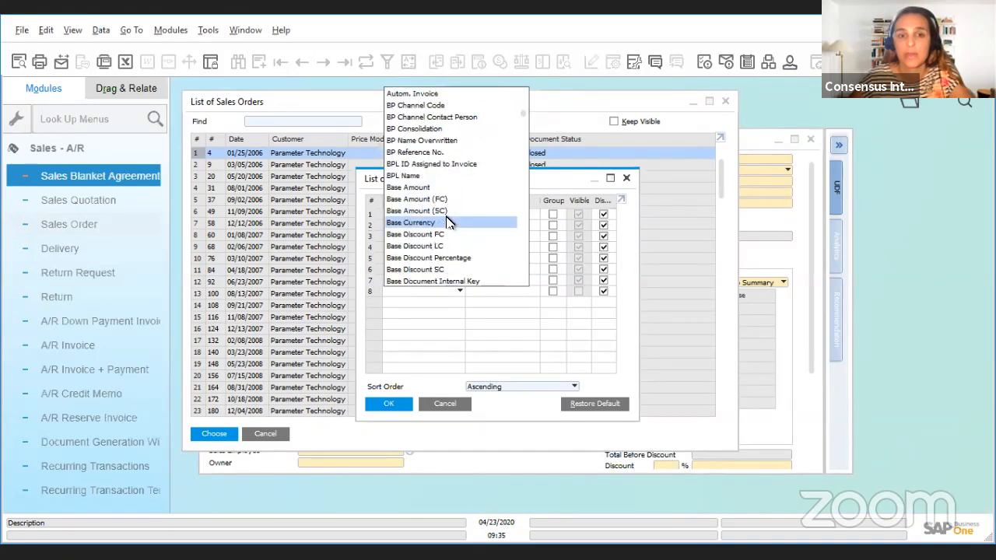
scroll(449, 223, "down", 2)
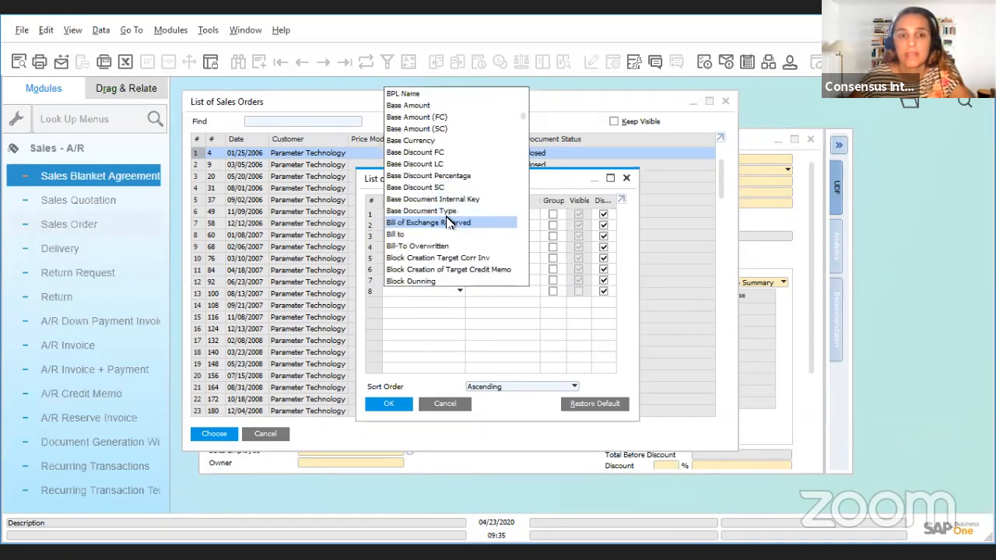
left_click(411, 236)
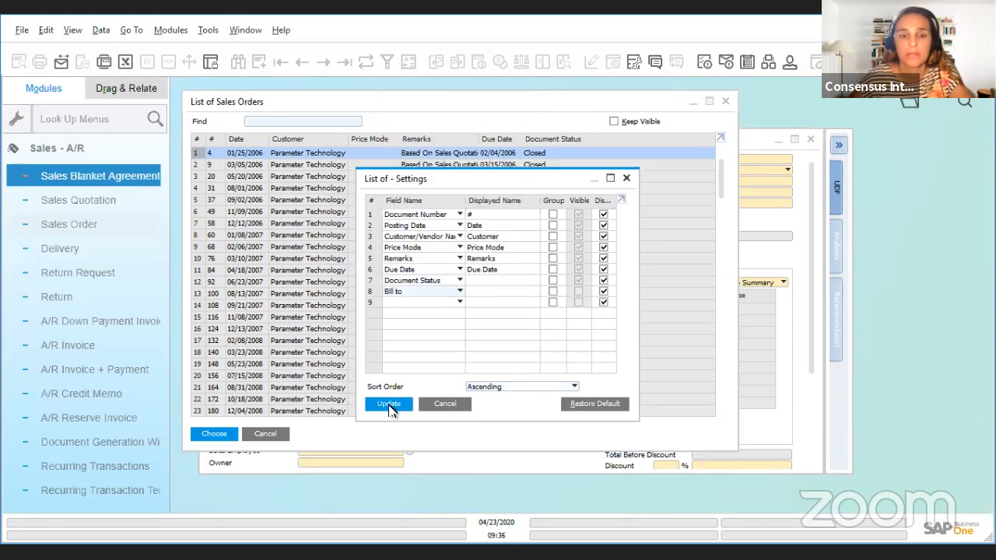
left_click(389, 406)
left_click(388, 404)
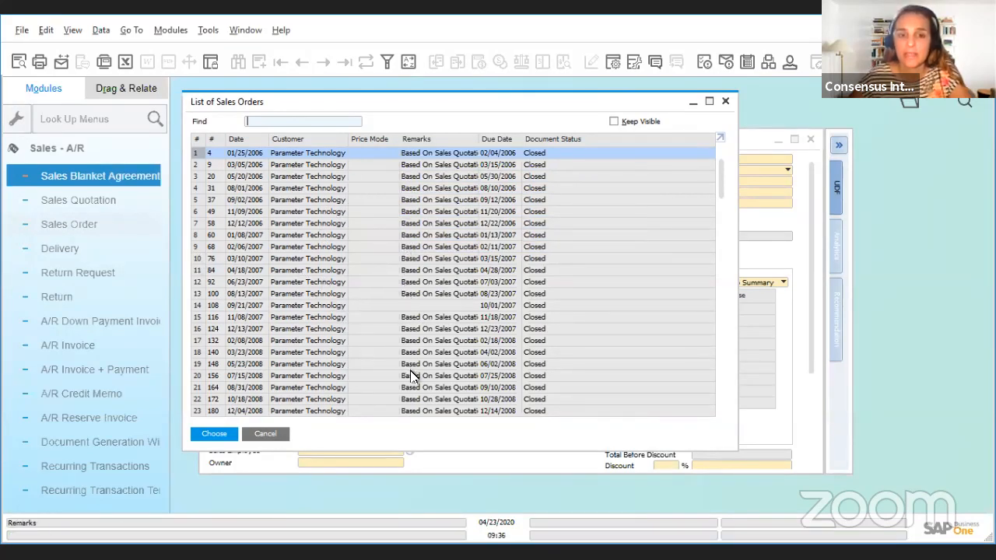
Step: Rerun the sales order search for "p", view the Bill to column, and close the list and the sales order
left_click(724, 104)
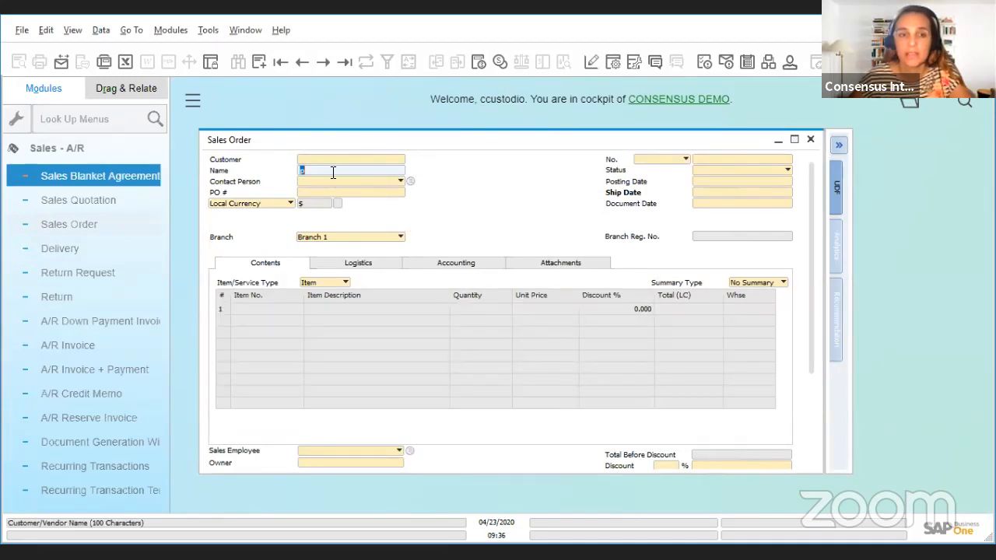
key("Return")
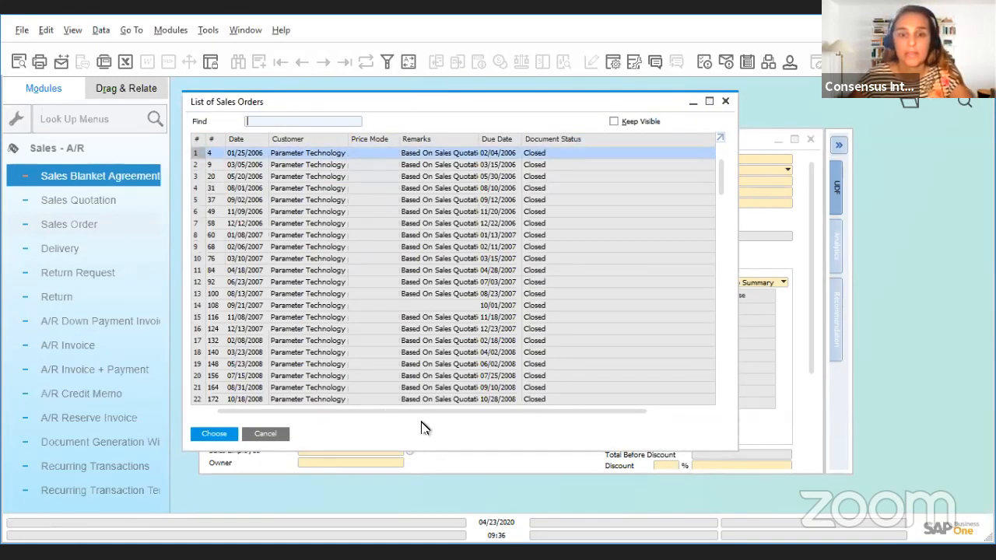
left_click_drag(424, 412, 609, 430)
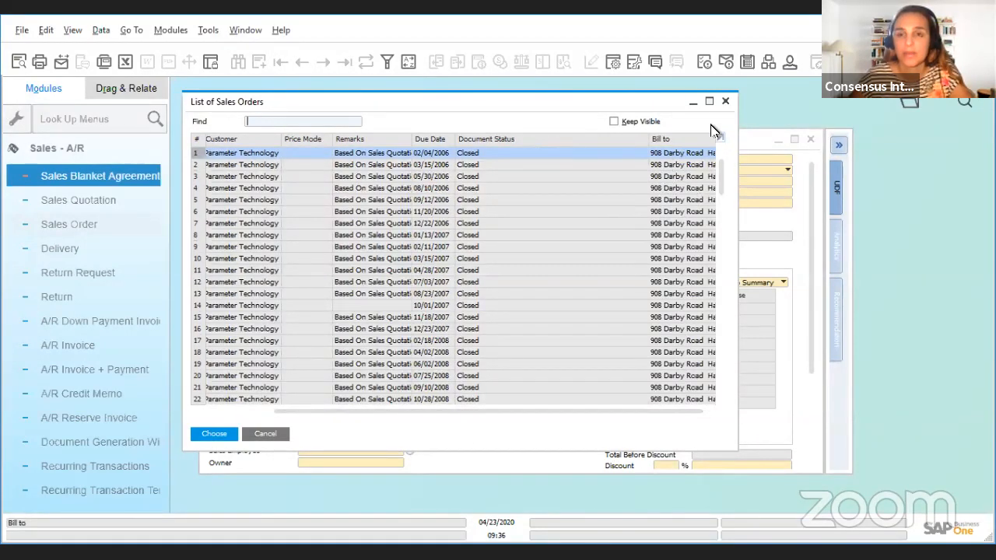
left_click(724, 106)
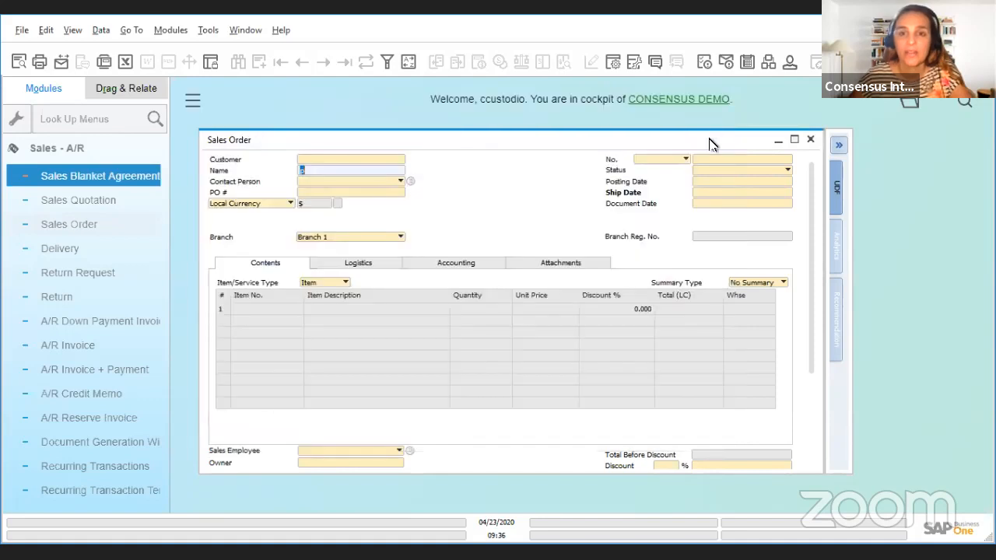
left_click(810, 145)
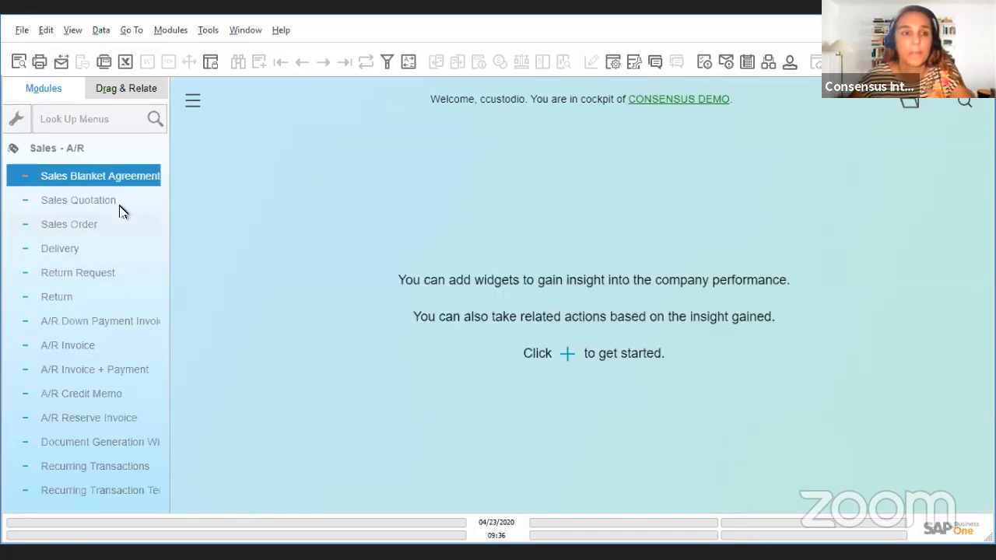
Step: Open Business Partner Master Data from the Business Partners module and find the partner whose name starts with "pa"
left_click(87, 155)
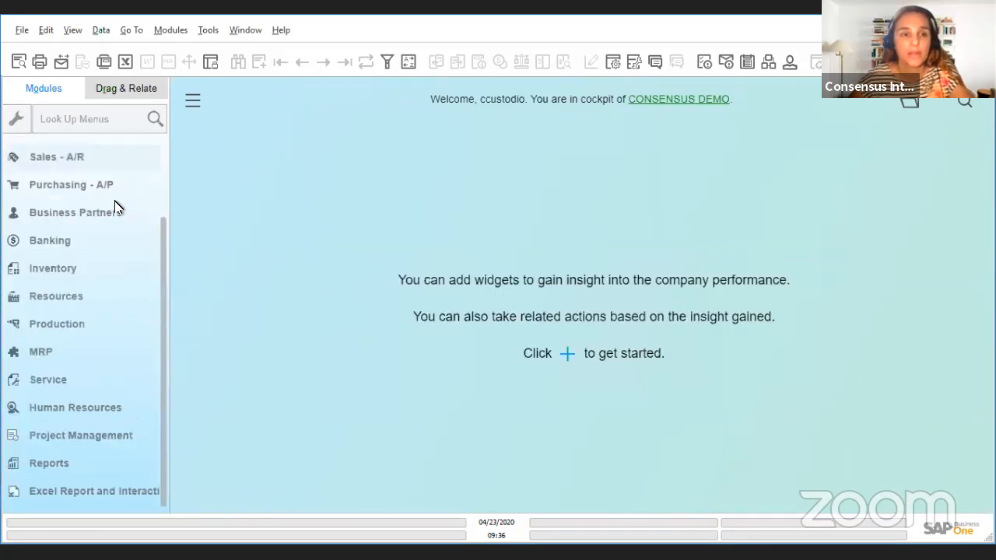
left_click(111, 222)
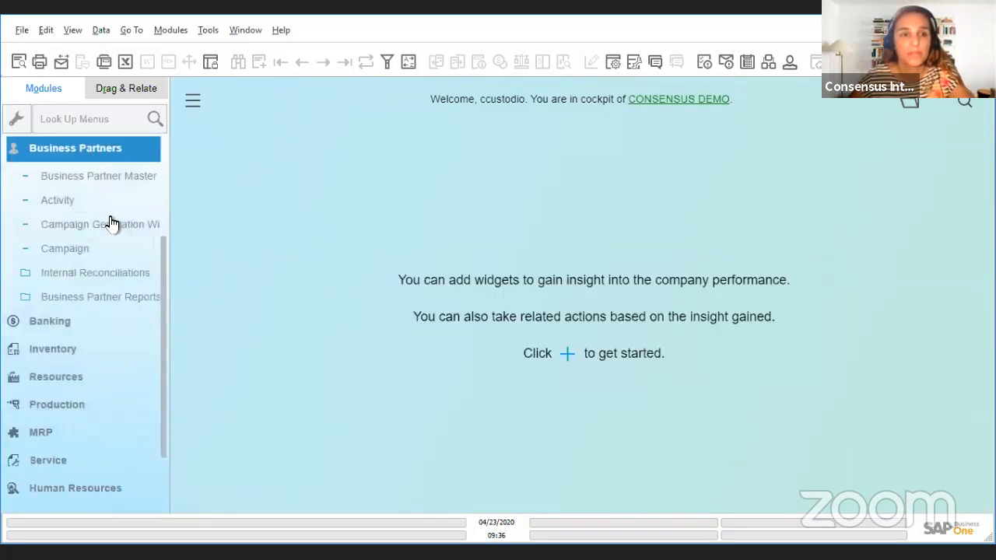
left_click(97, 179)
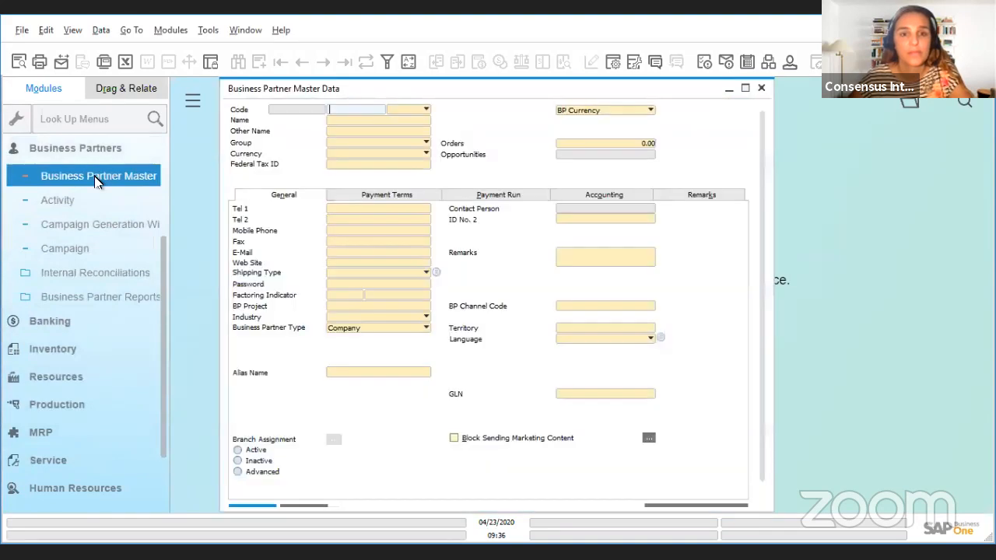
left_click(347, 120)
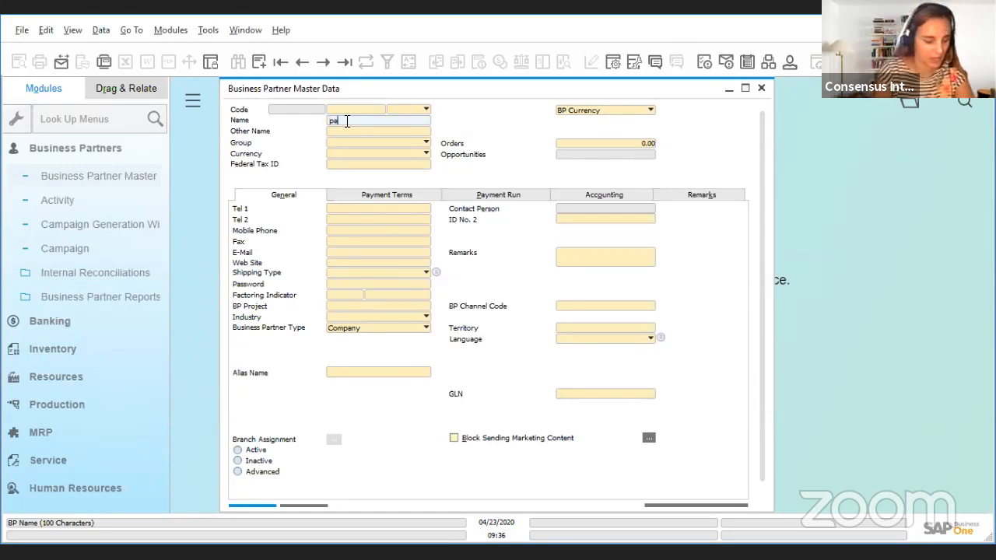
type("pa")
key("Tab")
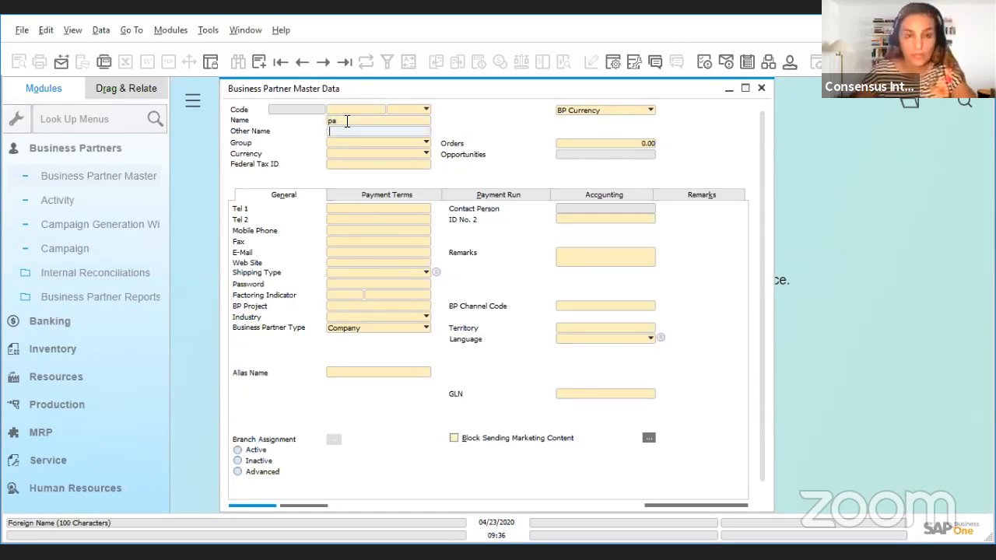
key("Return")
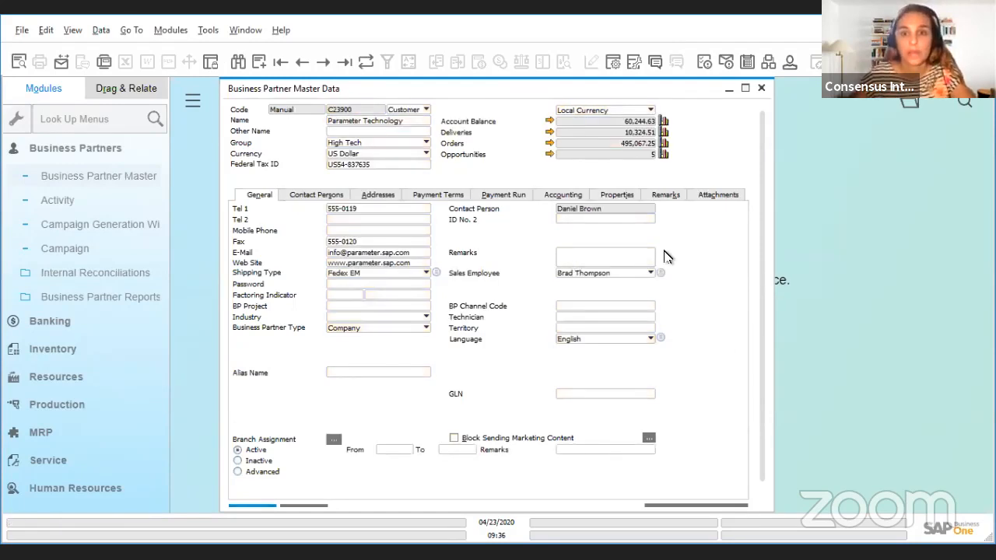
Step: Hide the Pager, Remarks 1 and Remarks 2 fields of the contact persons in the form's table format settings
left_click(331, 199)
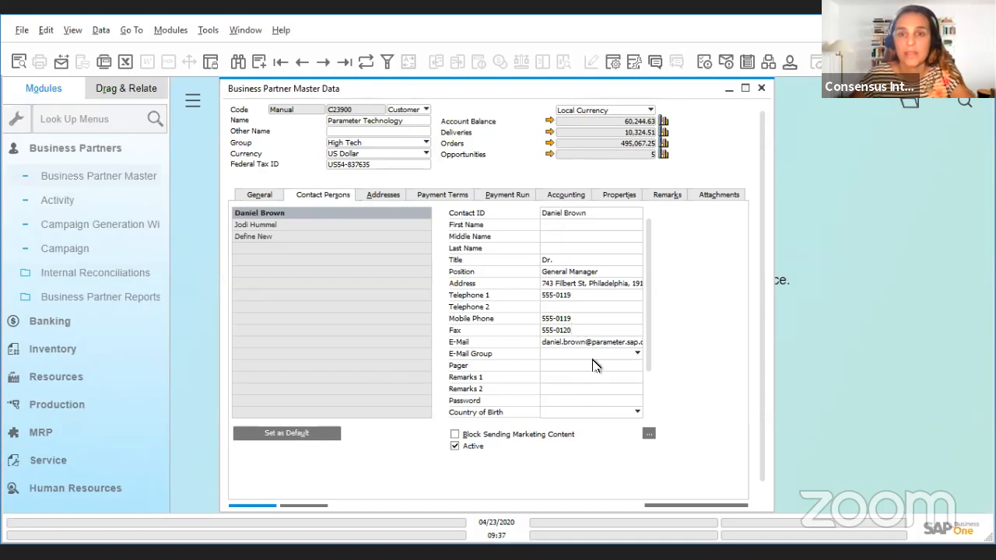
left_click(611, 66)
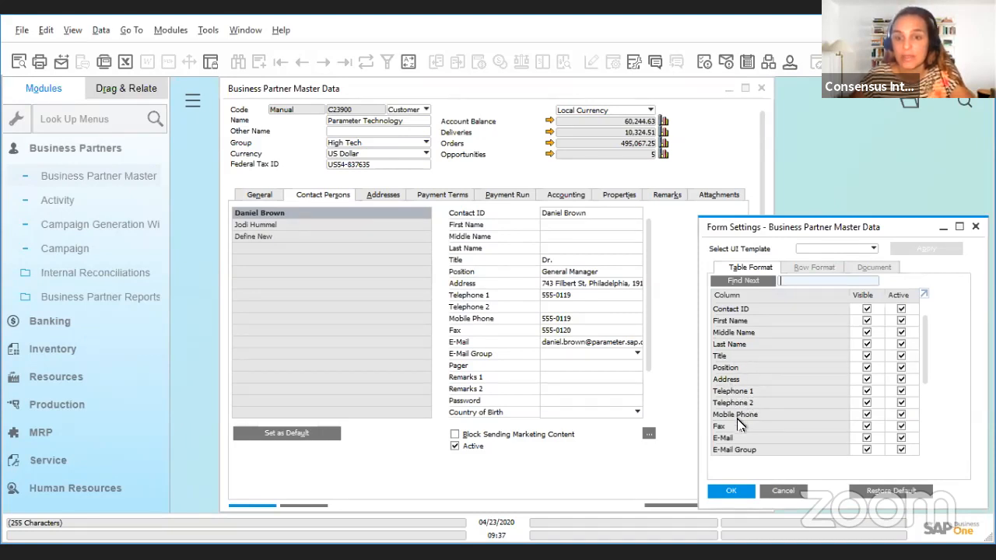
scroll(786, 429, "down", 1)
scroll(785, 429, "down", 1)
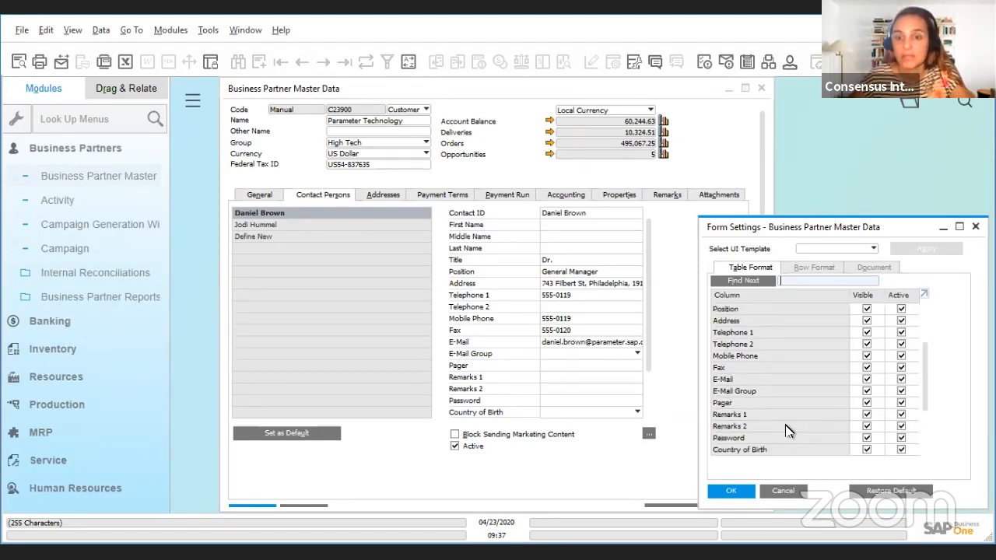
left_click(866, 403)
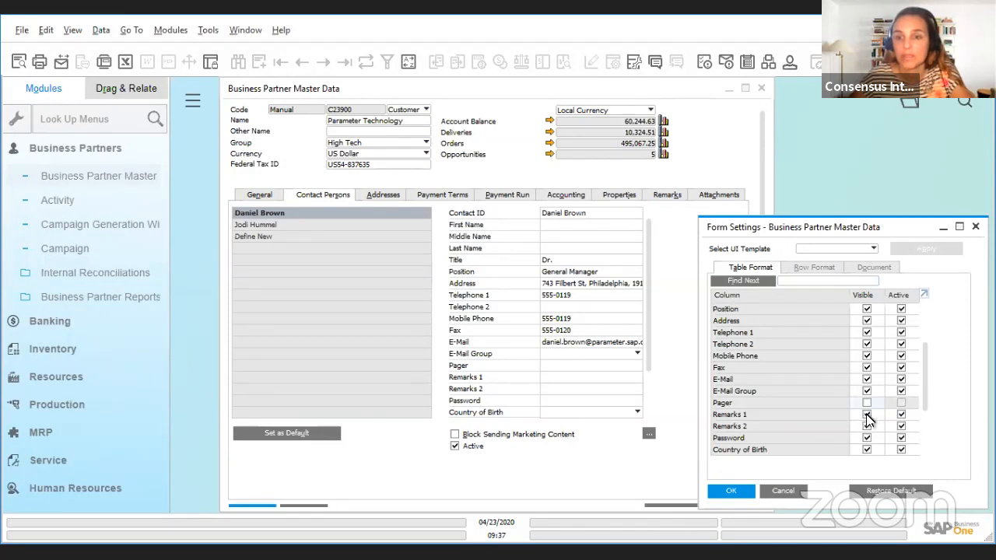
left_click(867, 415)
left_click(867, 427)
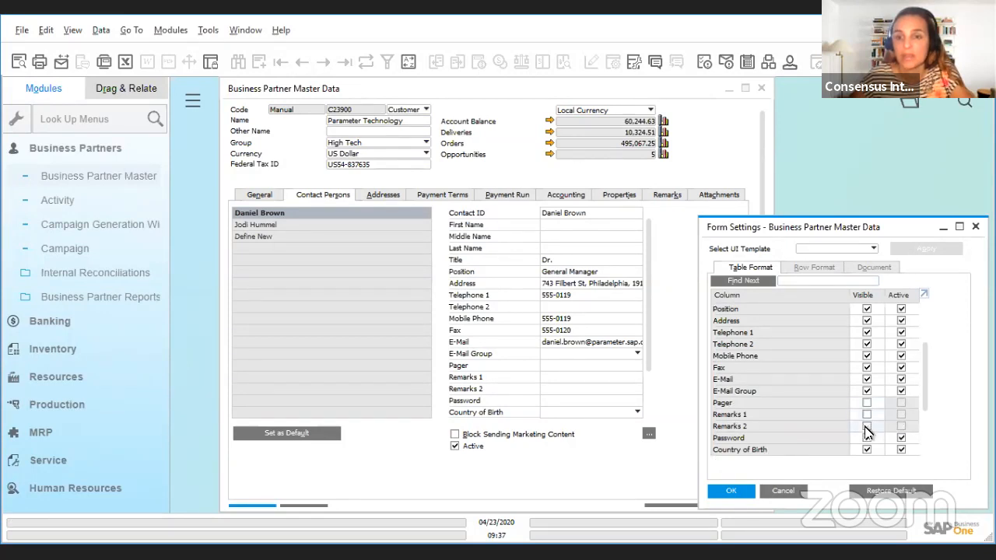
Step: Hide the contact person fields Password, Country of Birth, Date of Birth and Gender in the table format, and confirm the form settings
scroll(896, 414, "down", 1)
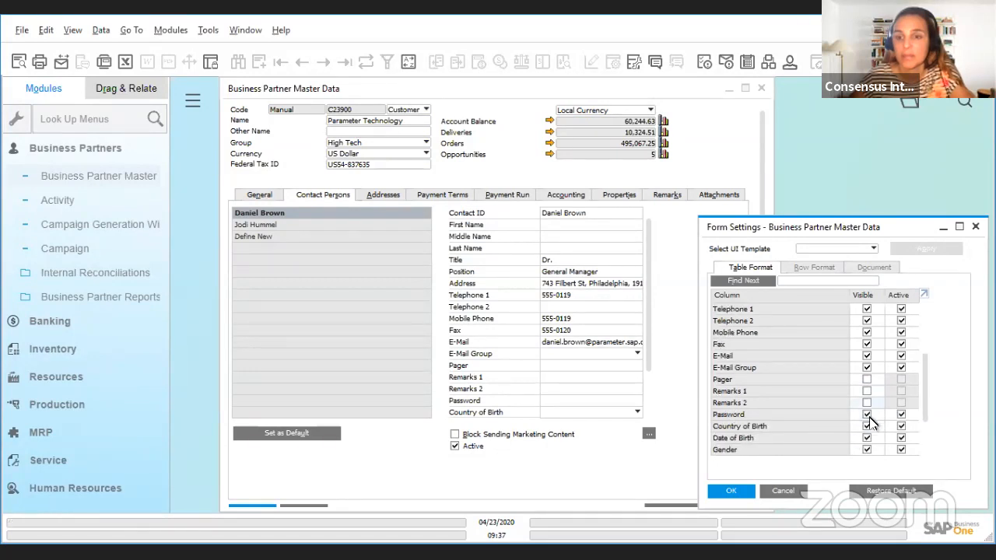
left_click(868, 415)
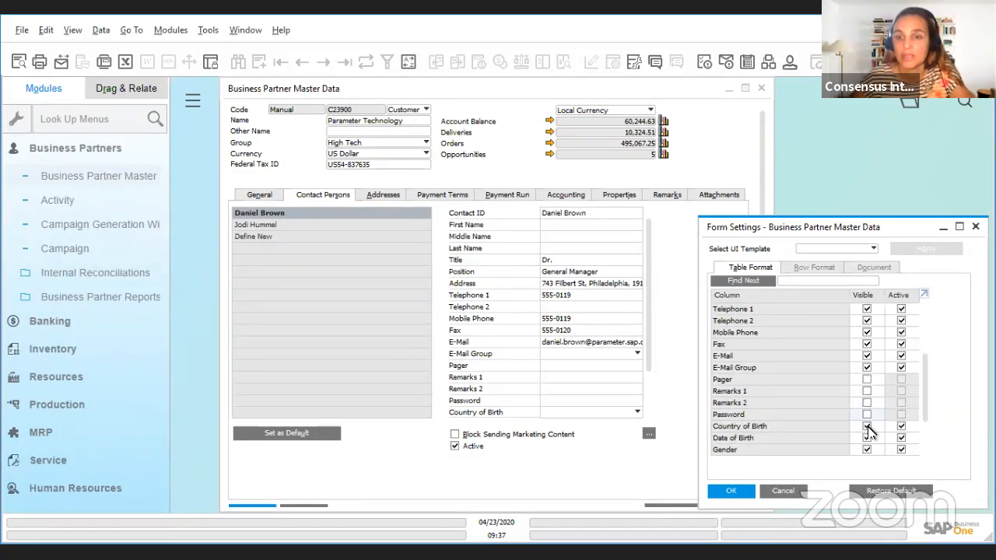
left_click(867, 429)
left_click(867, 438)
left_click(867, 450)
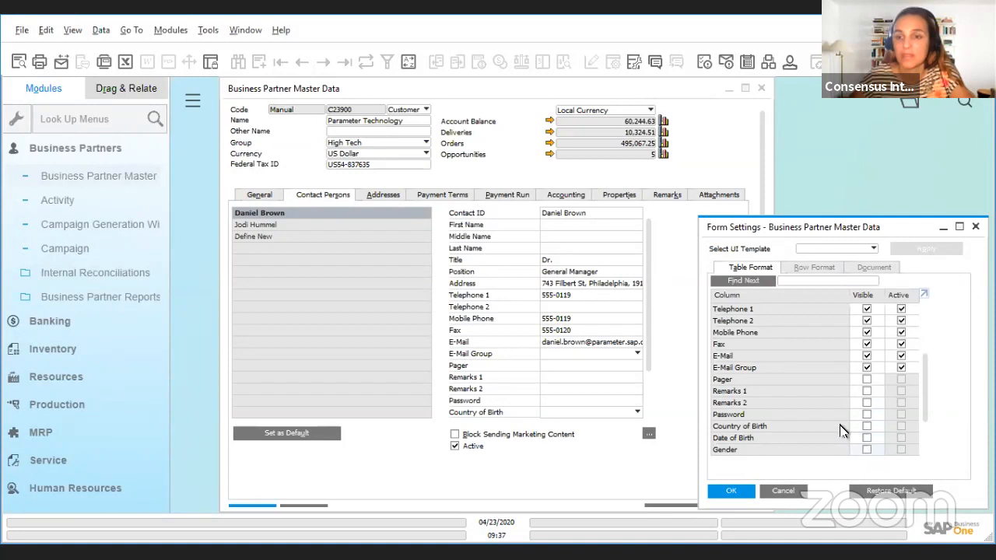
scroll(829, 420, "down", 2)
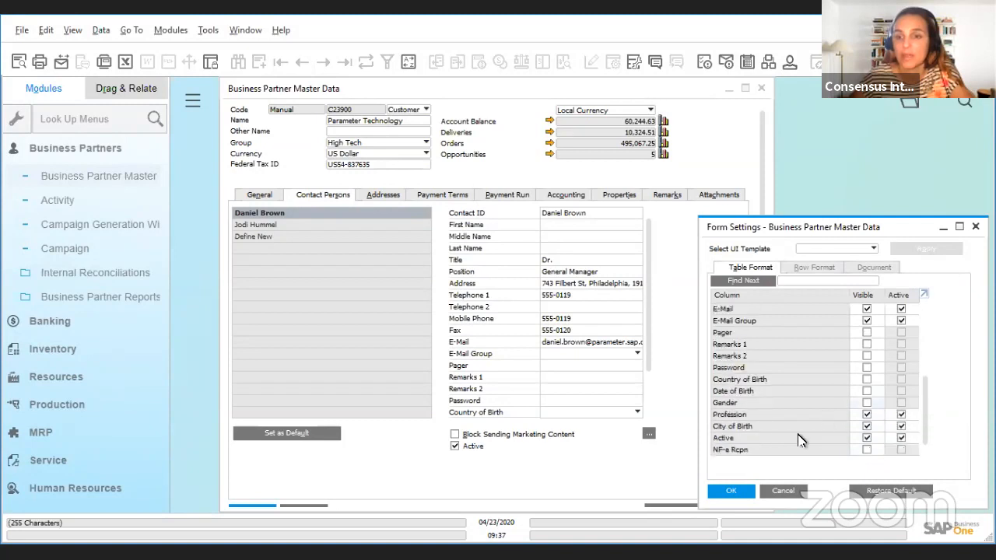
left_click(731, 492)
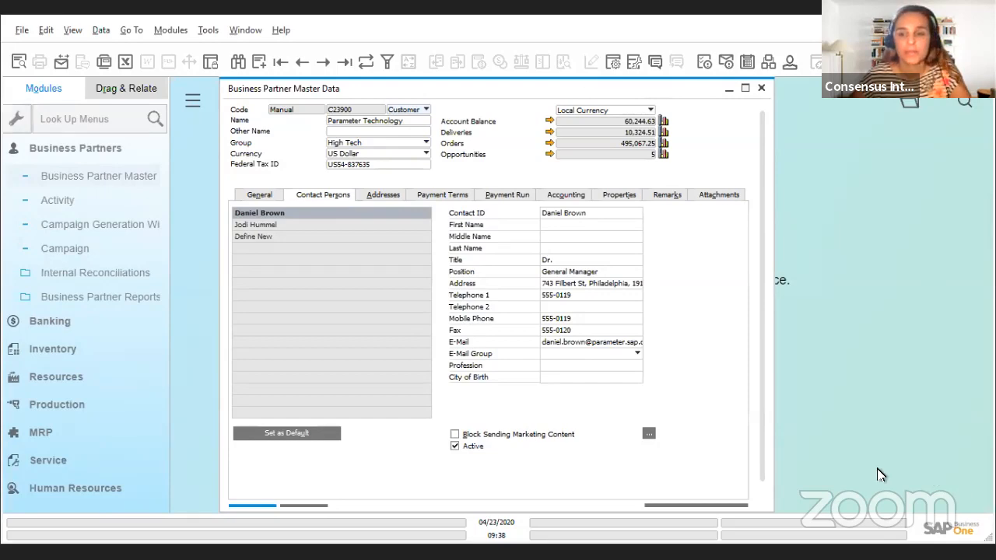
Step: Switch to Chrome, open the Webinars & Workshops page of the Consensus website, and view the upcoming events and webinars
key("alt+Tab")
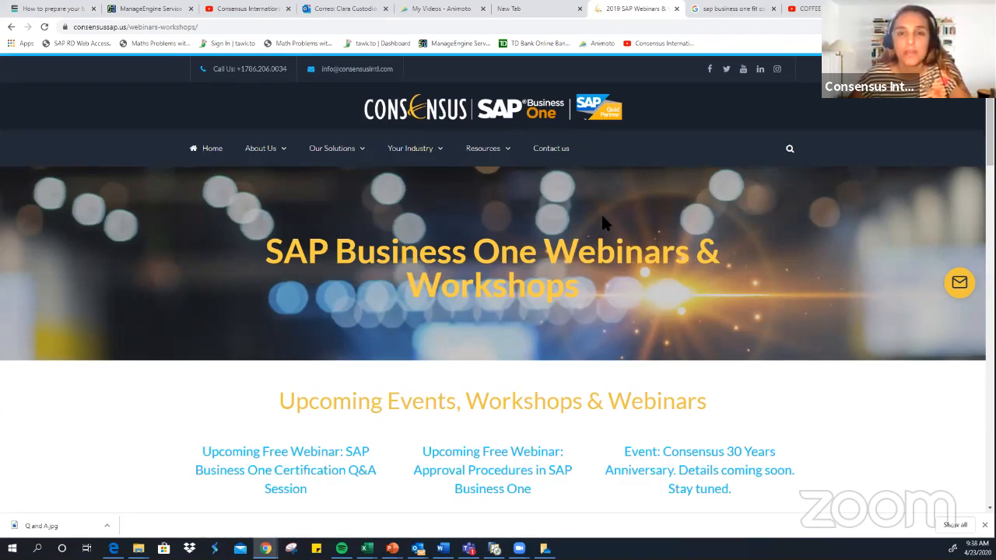
mouse_move(472, 140)
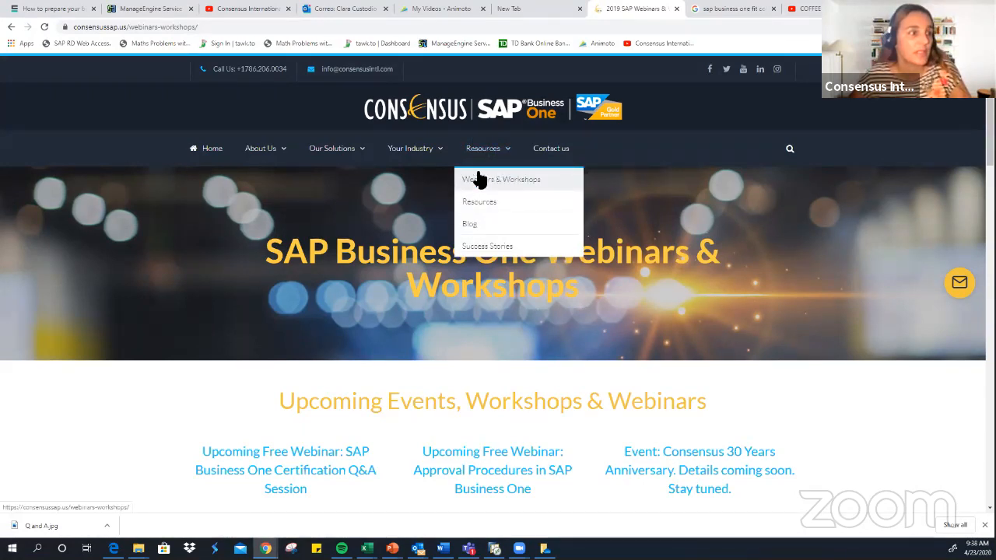
left_click(501, 185)
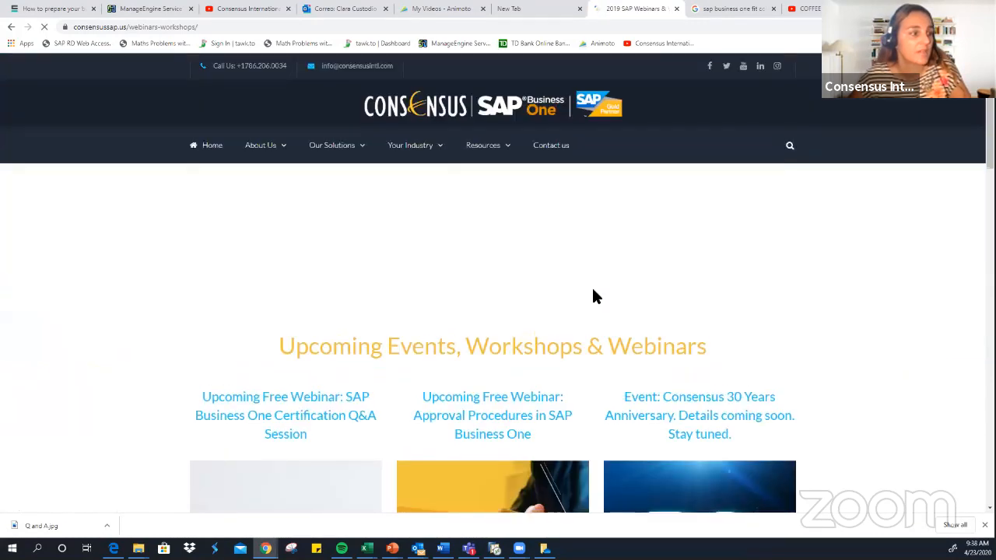
scroll(591, 290, "down", 3)
scroll(367, 204, "down", 2)
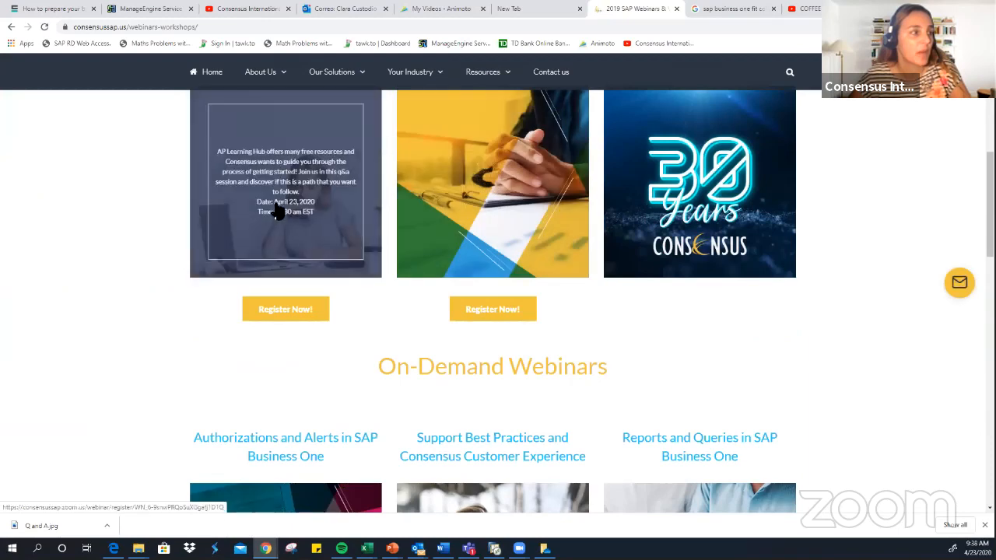
scroll(295, 200, "up", 1)
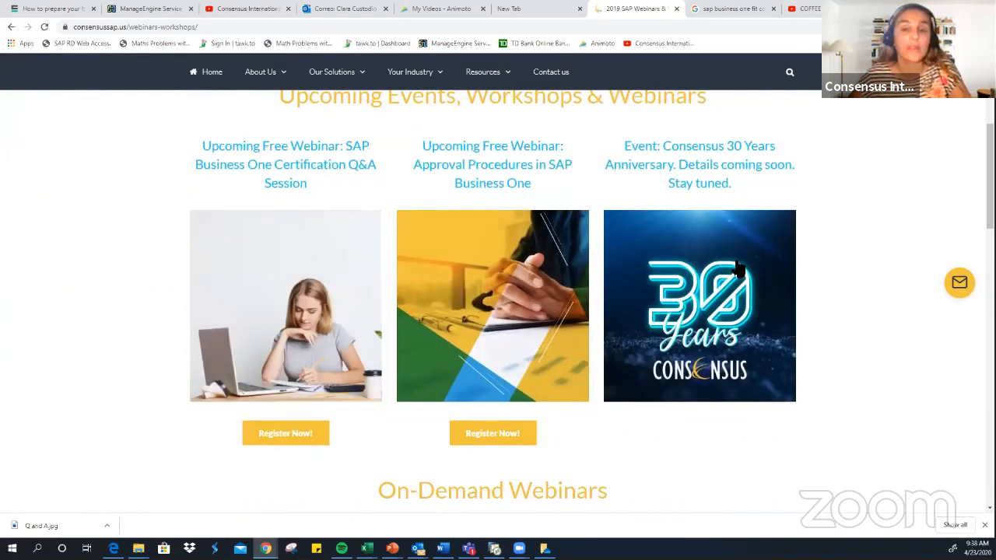